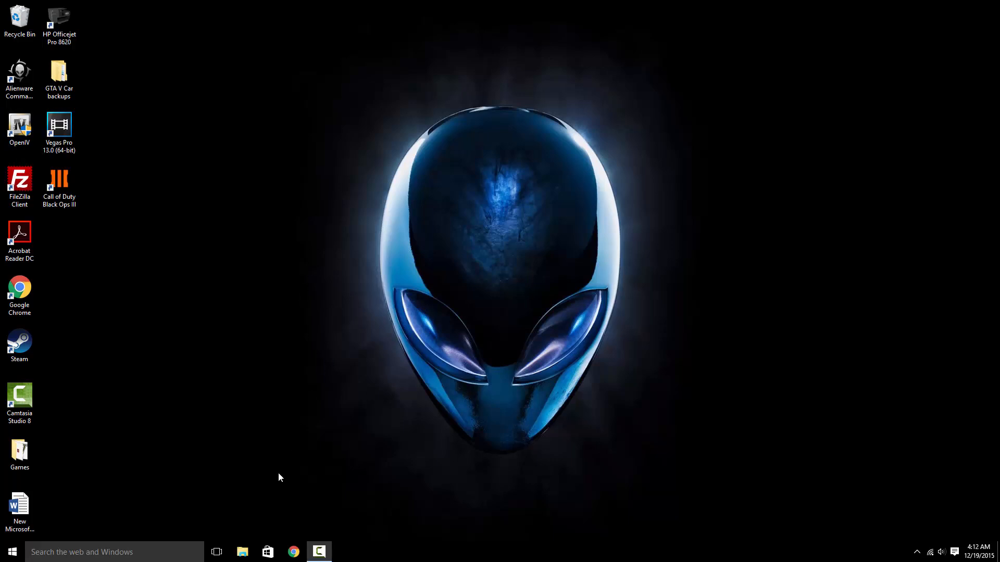
- Open File Explorer and browse to the C:\Program Files\Rockstar Games\Grand Theft Auto V folder
left_click(242, 552)
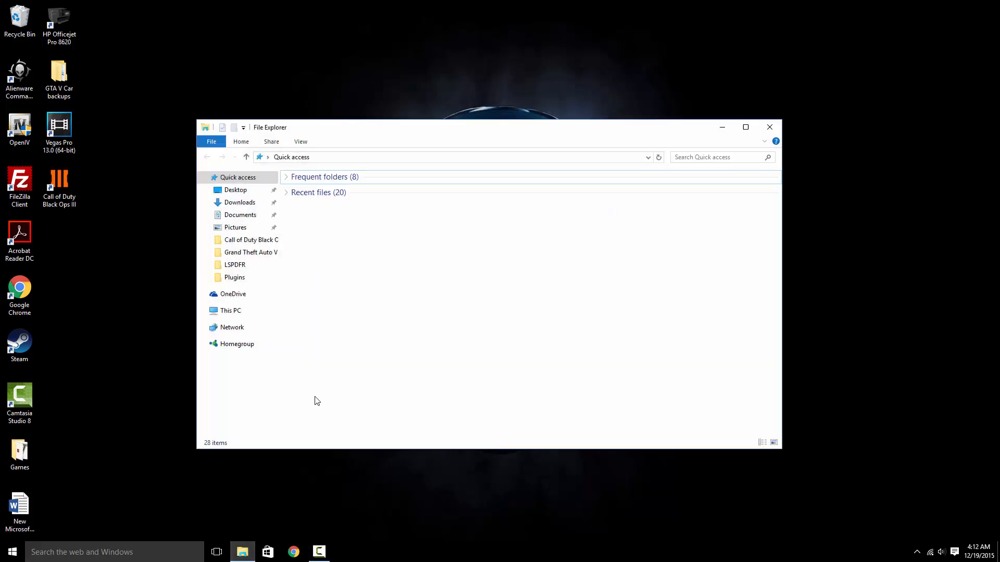
left_click_drag(348, 131, 401, 119)
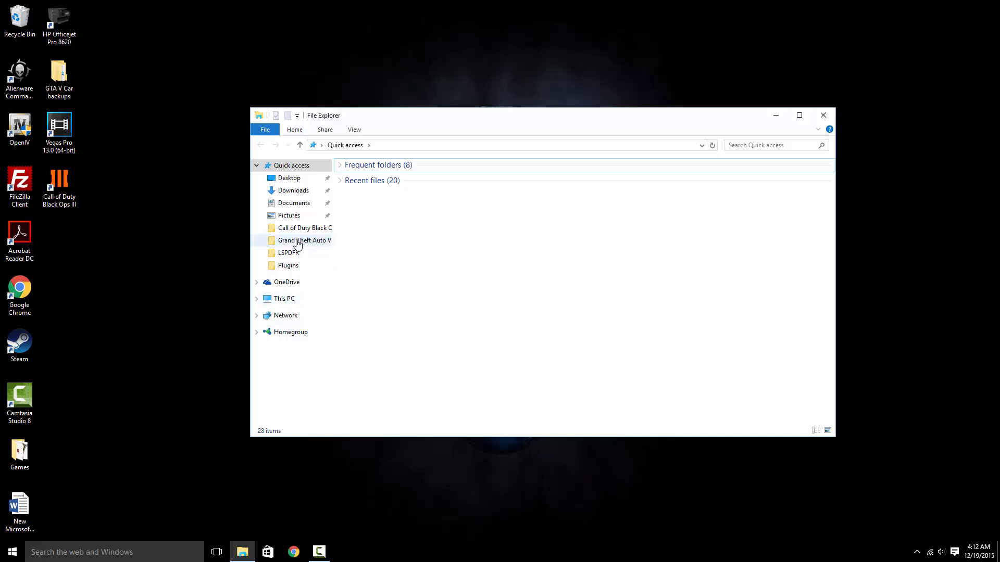
left_click(286, 301)
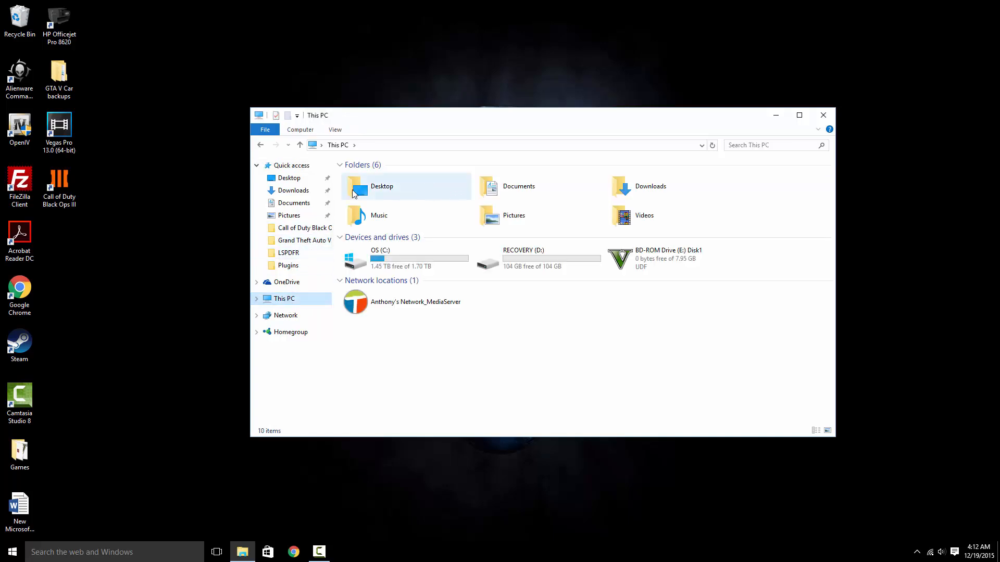
left_click(302, 241)
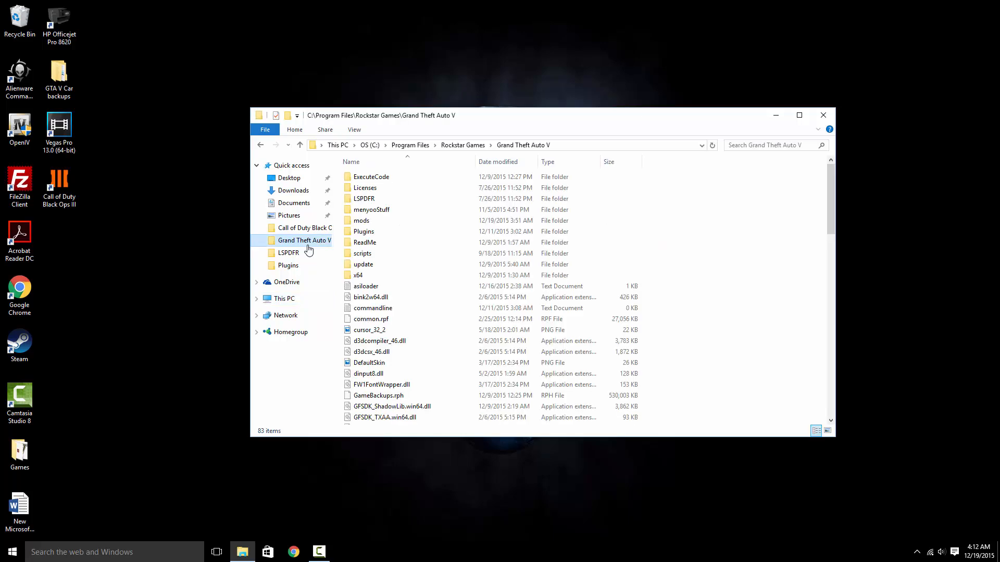
left_click(373, 146)
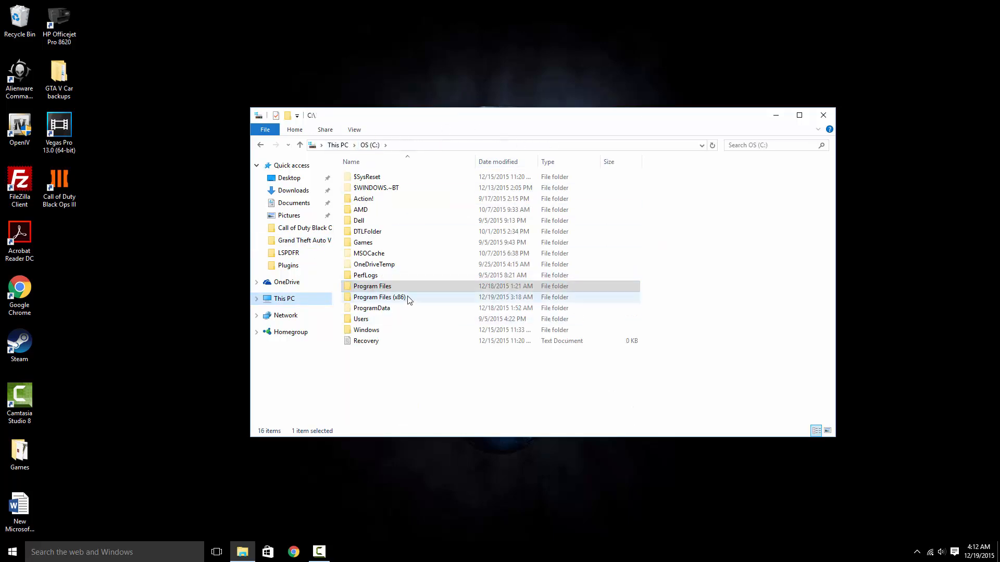
left_click(397, 287)
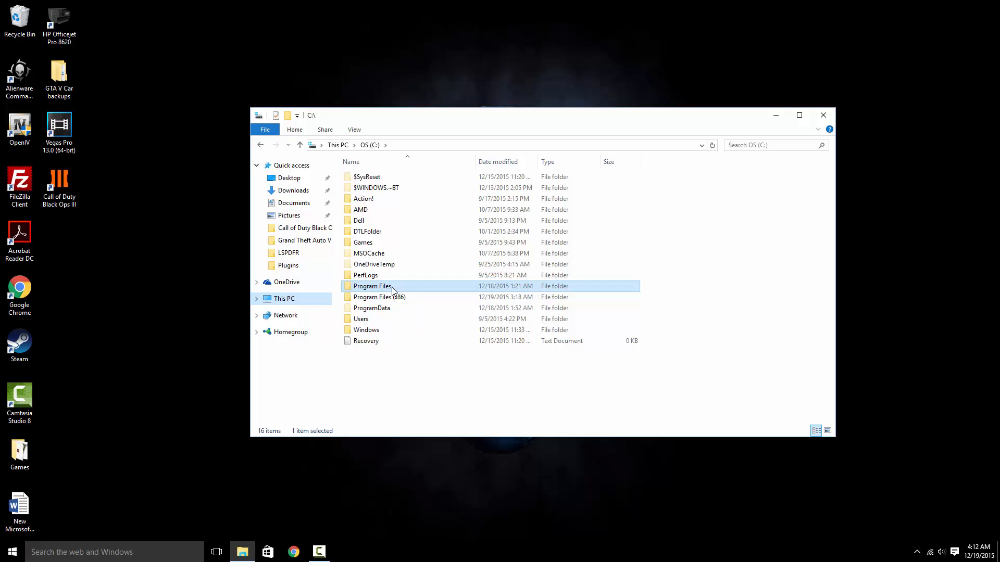
double_click(393, 286)
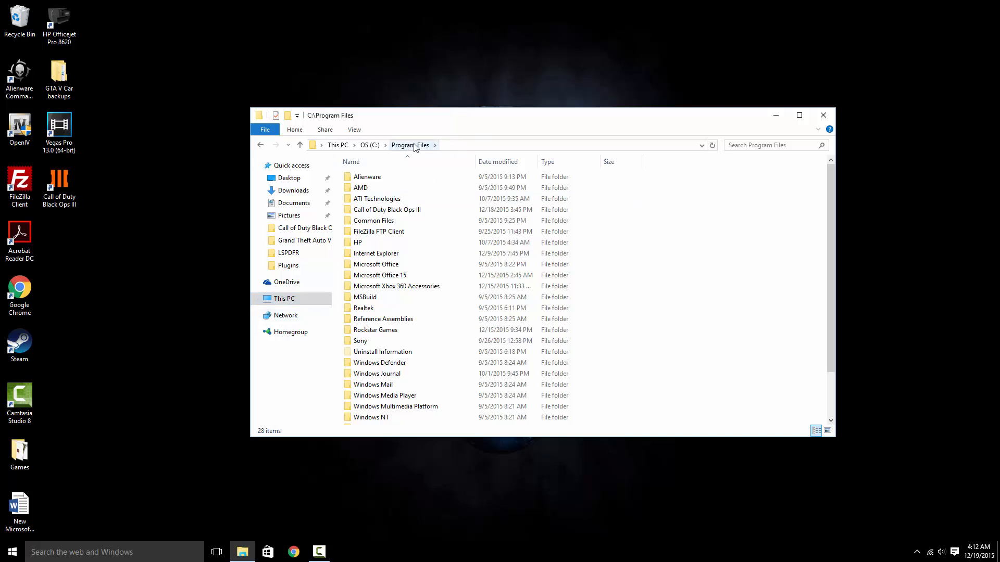
double_click(377, 332)
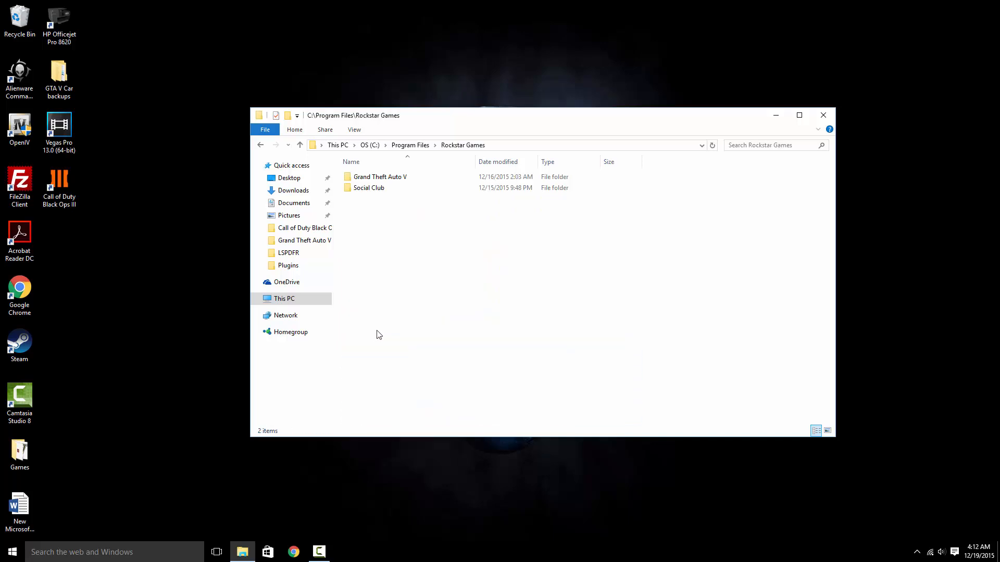
double_click(372, 179)
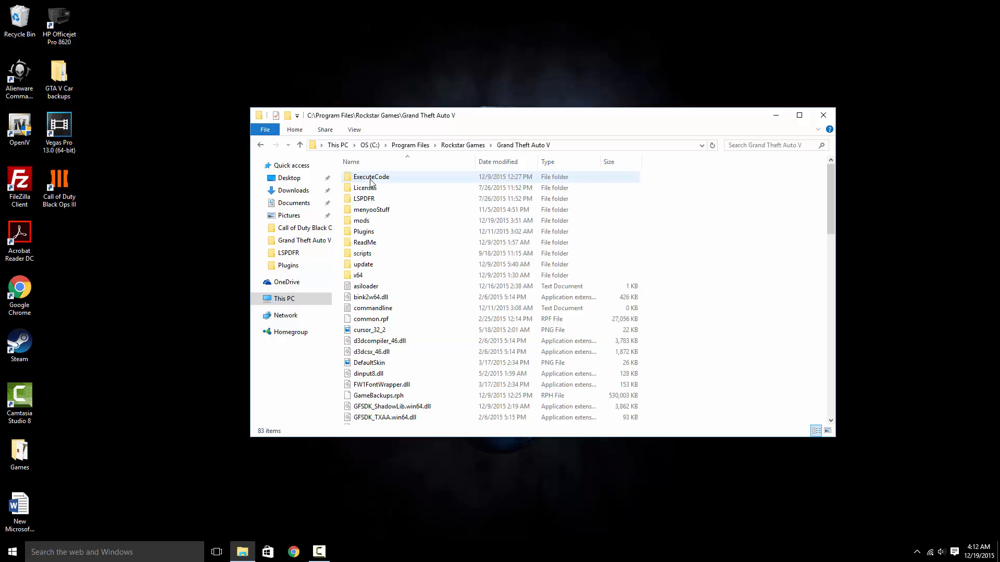
left_click_drag(500, 114, 424, 85)
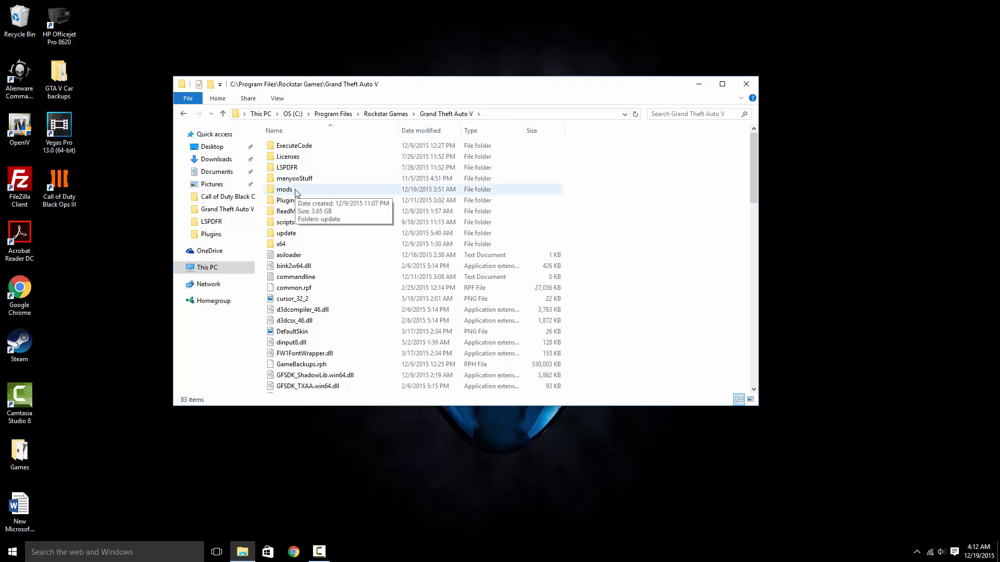
right_click(674, 202)
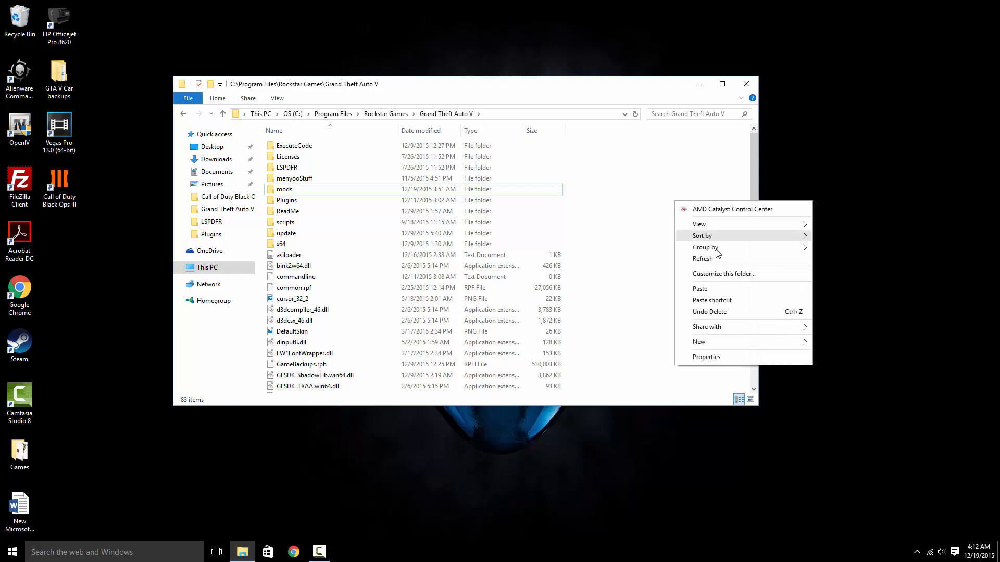
mouse_move(730, 339)
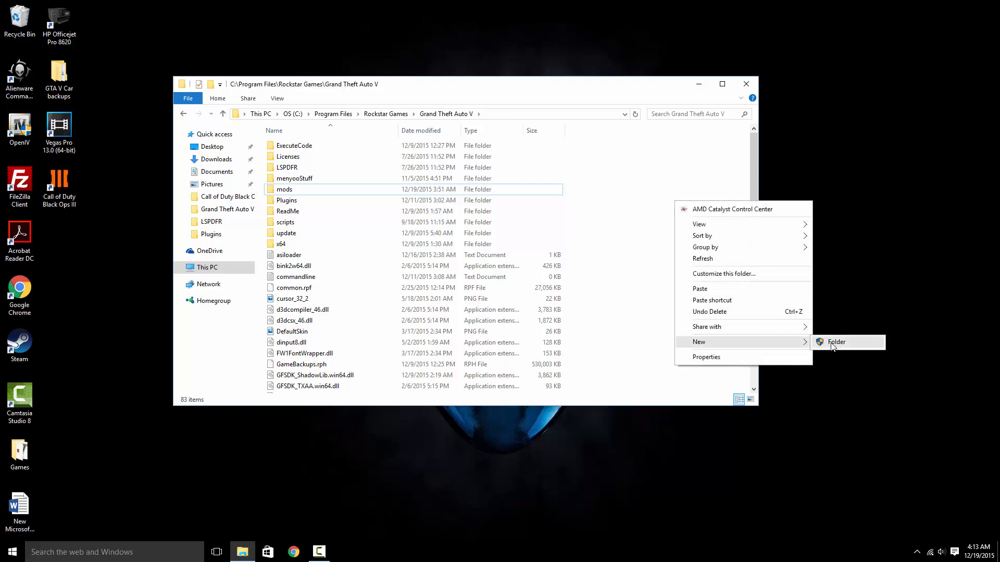
left_click(647, 196)
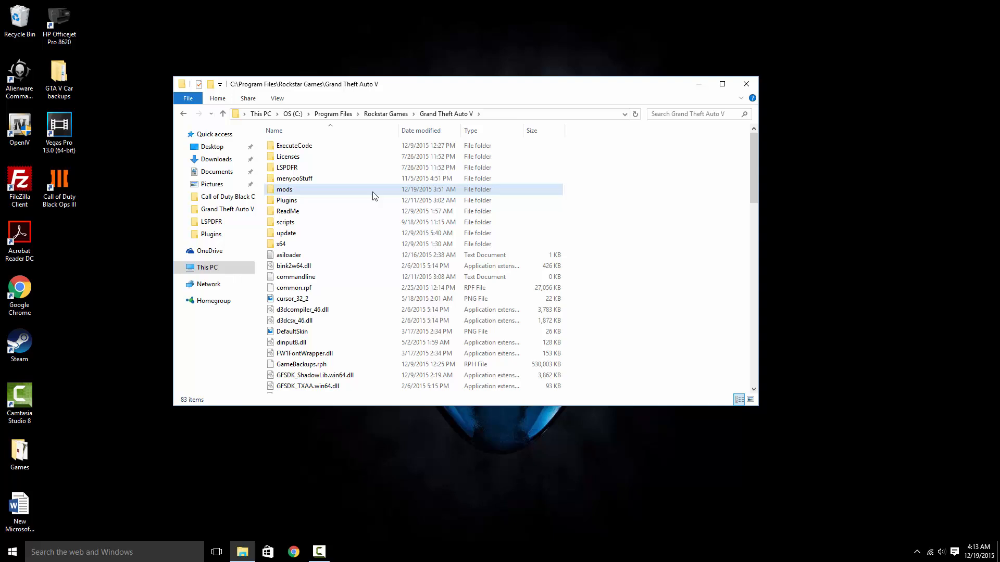
- Look through the mods folder down to update\x64\dlcpacks, and minimize File Explorer
double_click(371, 195)
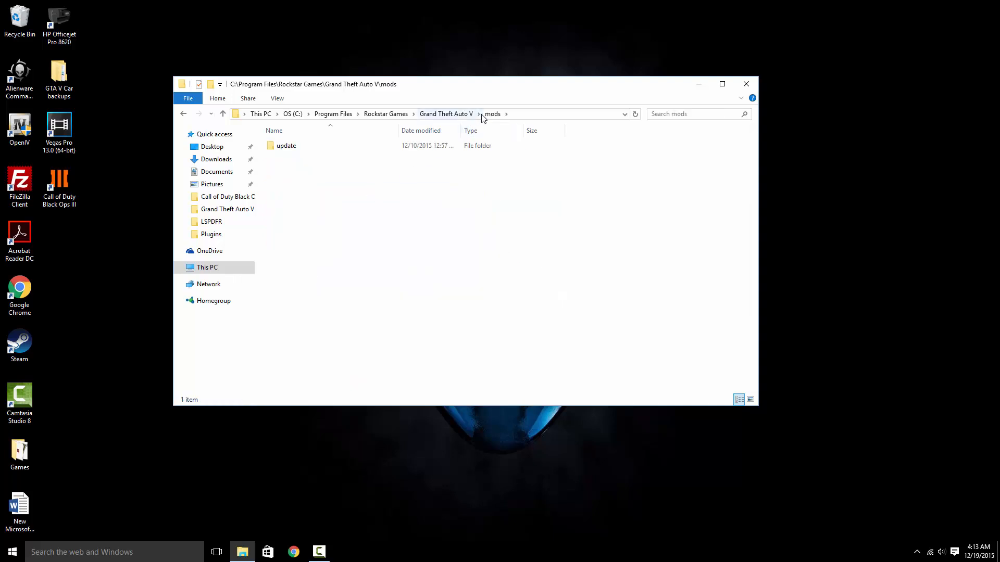
left_click(300, 147)
double_click(304, 148)
double_click(293, 149)
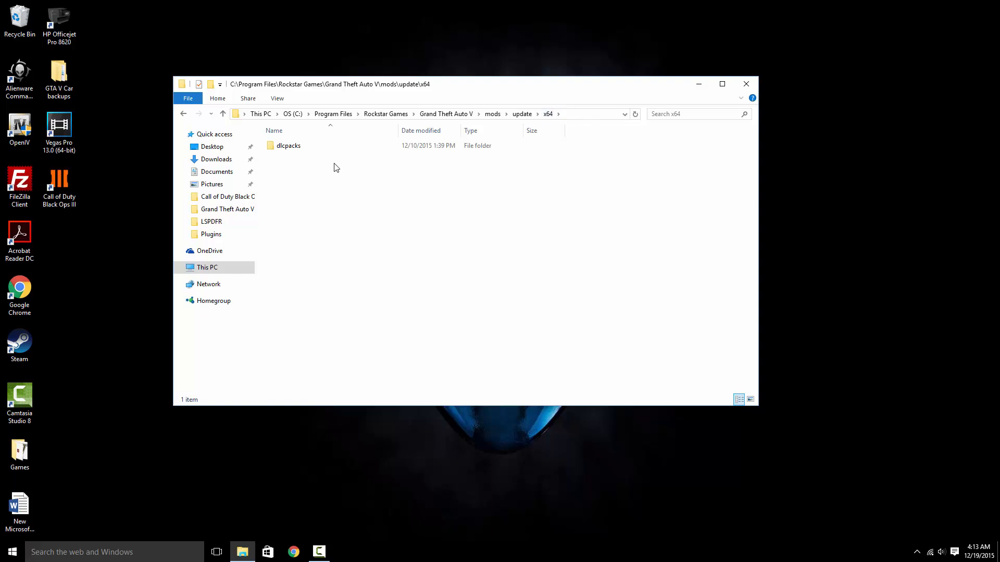
double_click(293, 151)
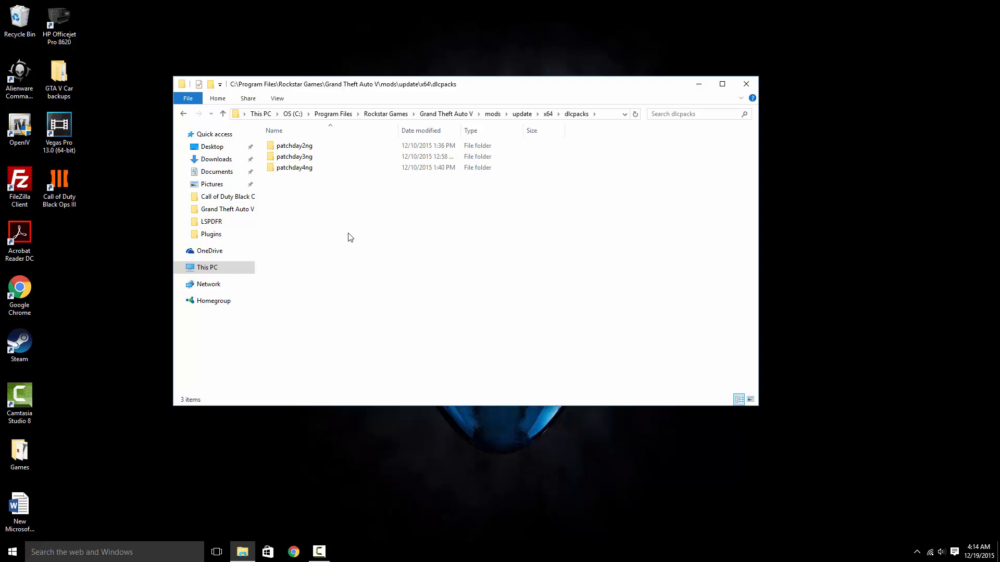
left_click(699, 83)
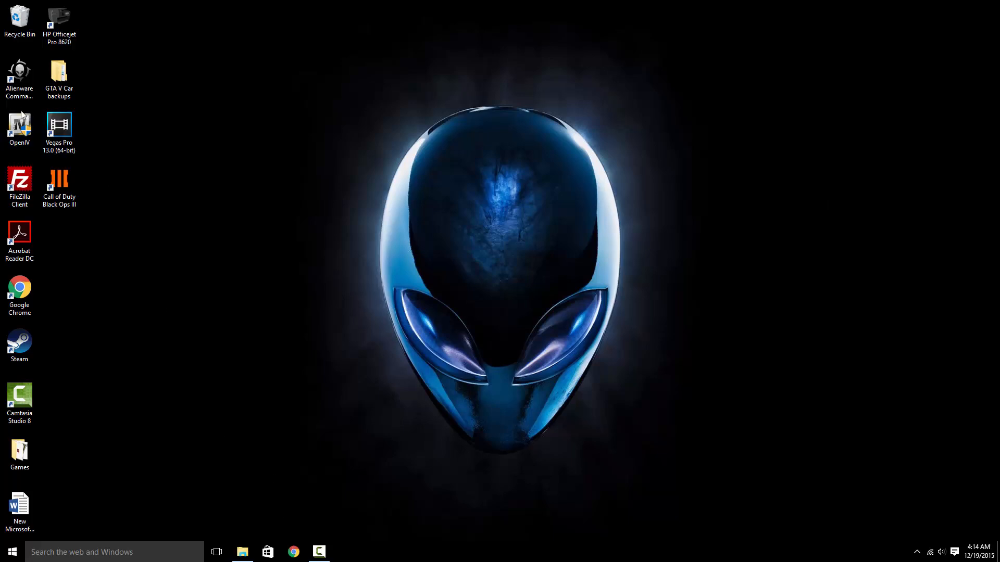
- Switch to Google Chrome and load the OpenIV website at openiv.com
left_click(294, 552)
type("ope")
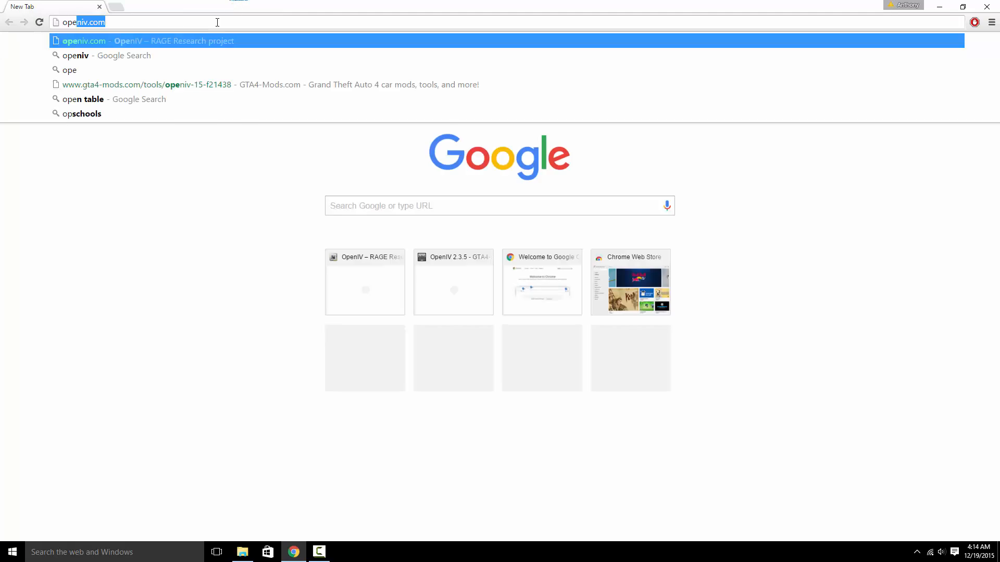
type("niv.com")
key("Return")
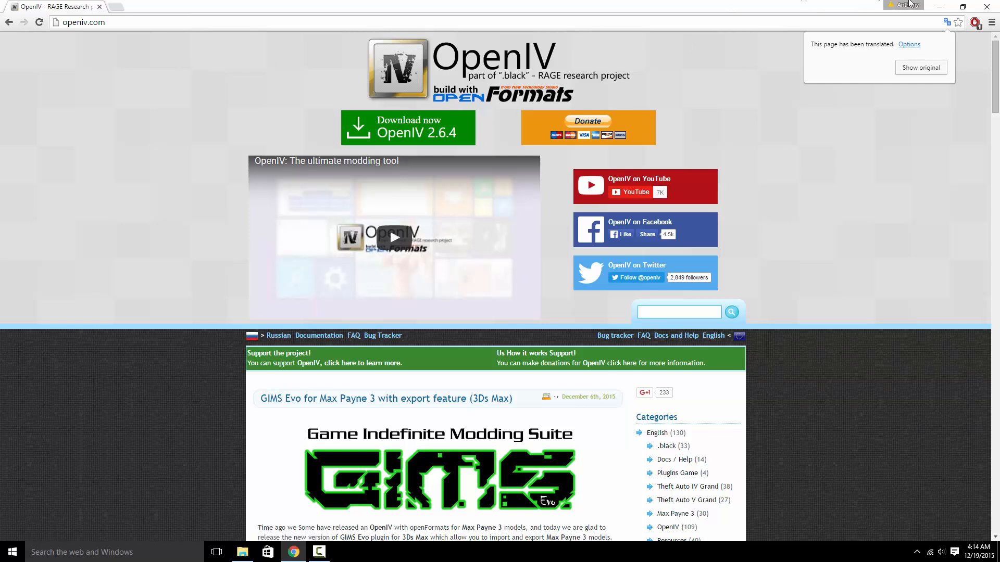
- Open the downloaded archive "0ef365-2015 dodge charger rt police (1).rar" from Chrome's download history and dismiss the WinRAR trial notice
left_click(992, 23)
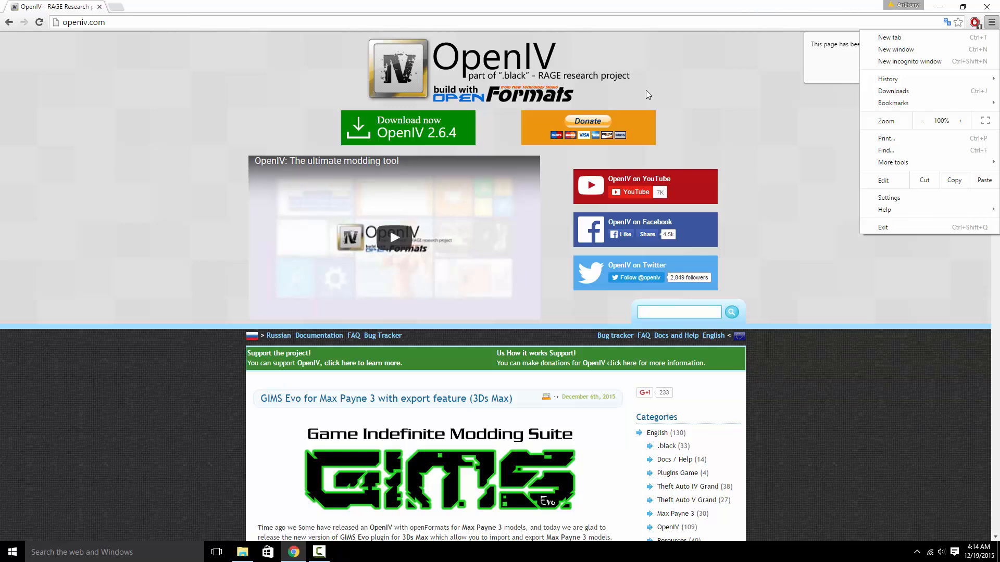
mouse_move(933, 76)
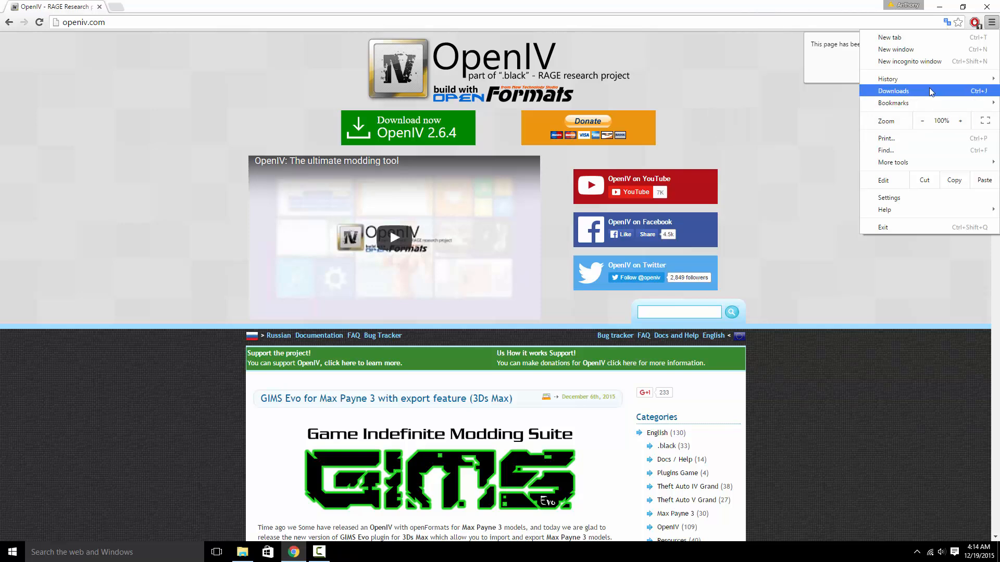
left_click(929, 89)
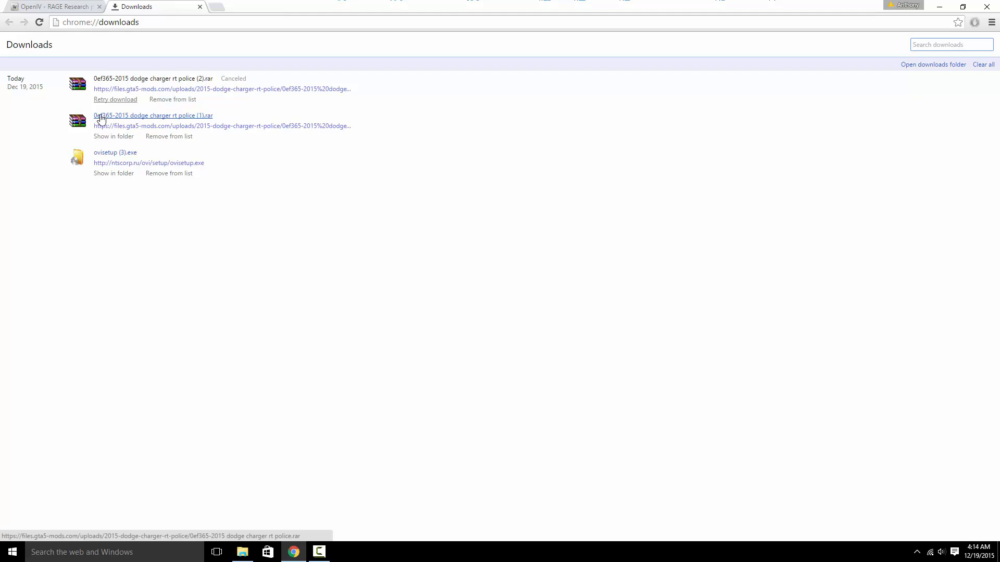
left_click(101, 117)
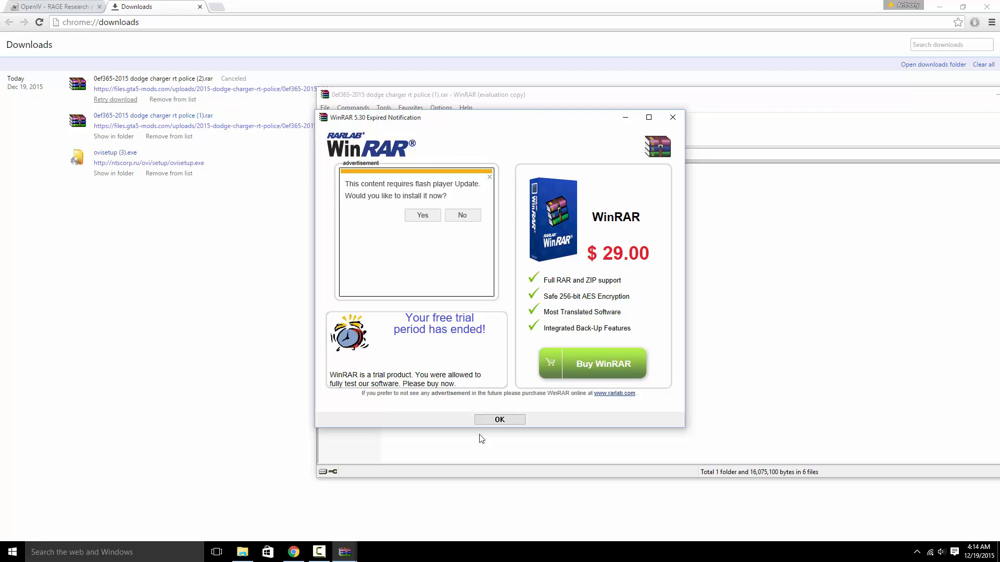
left_click(500, 420)
- Clear the browser off the screen and place the WinRAR archive window in the middle of the desktop
left_click(200, 6)
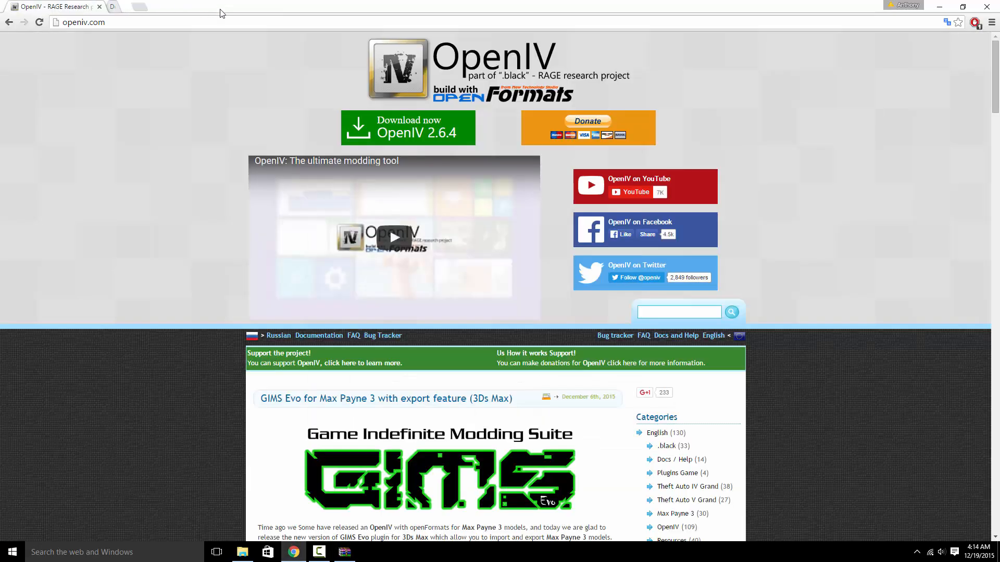
left_click(344, 552)
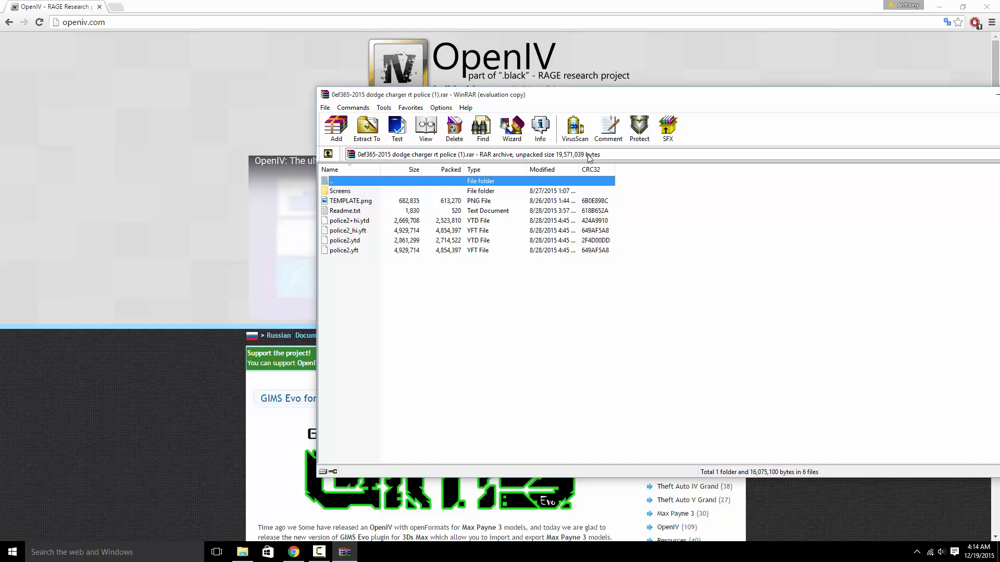
left_click(976, 5)
left_click_drag(542, 104, 358, 90)
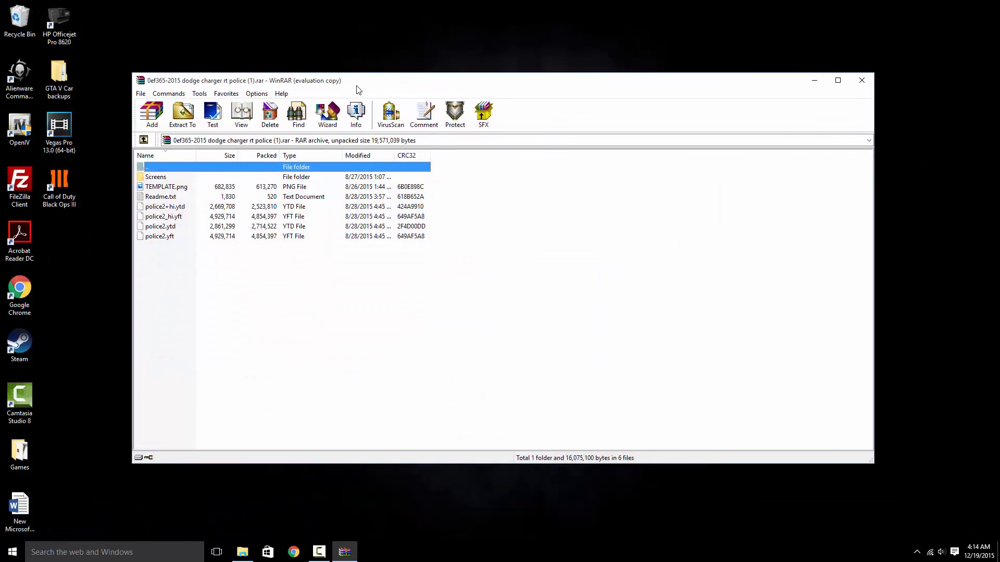
- Examine the archive's contents, including Readme.txt and the police2 texture and model files
left_click(161, 199)
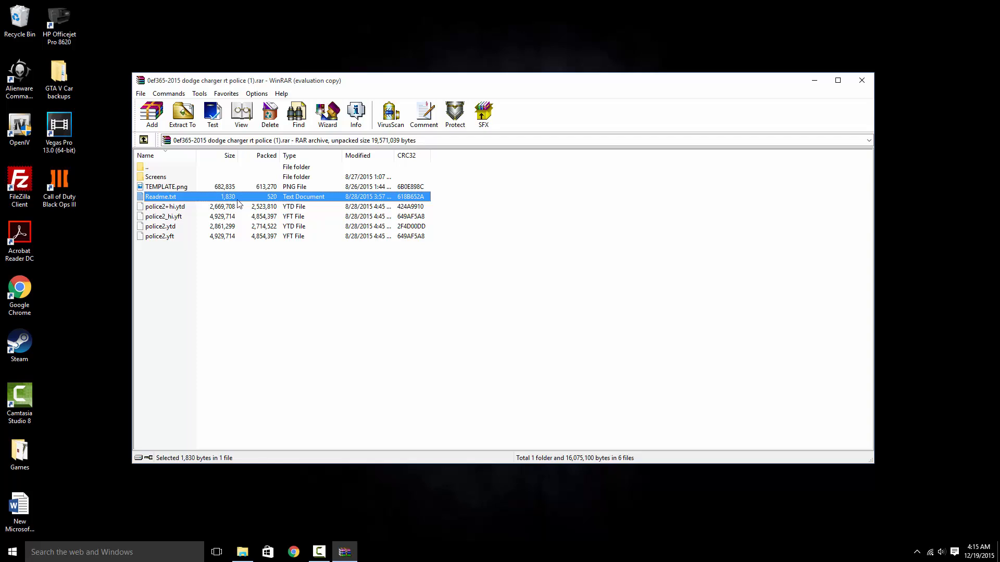
left_click(173, 208)
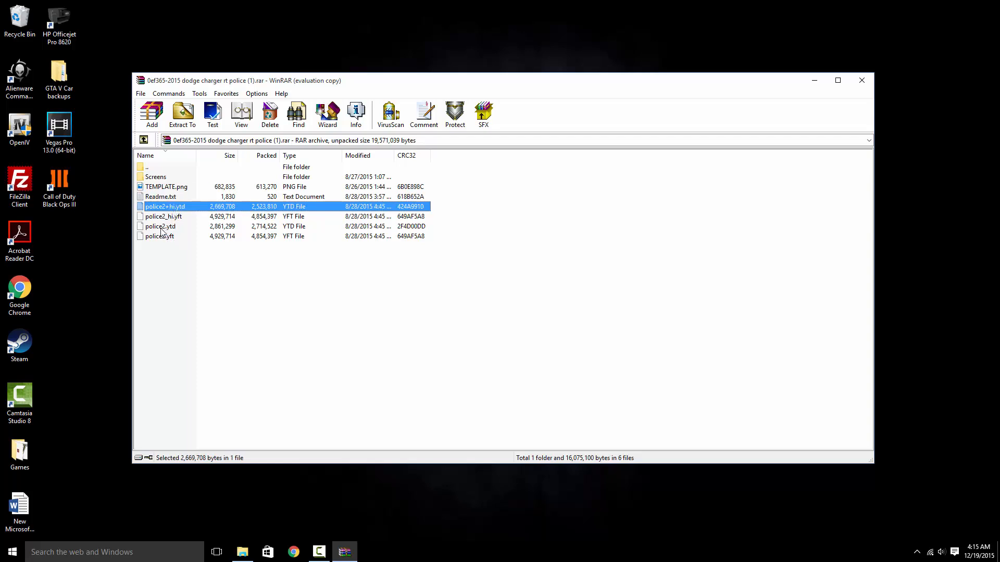
left_click(166, 229)
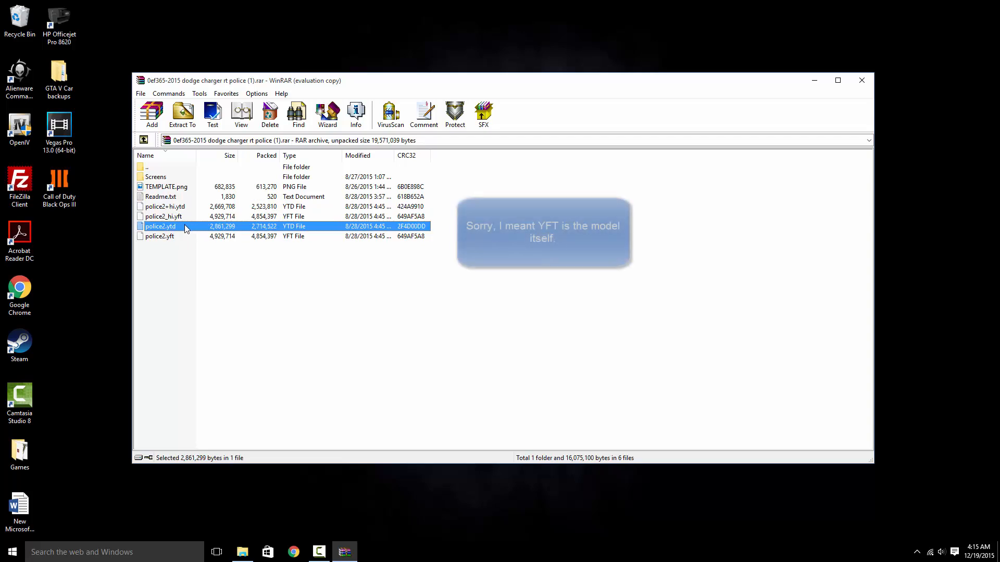
- View the car screenshots 2015-08-27_00011.jpg, 2015-08-27_00009.jpg and 2015-08-27_00006.jpg from the archive's Screens folder
double_click(179, 177)
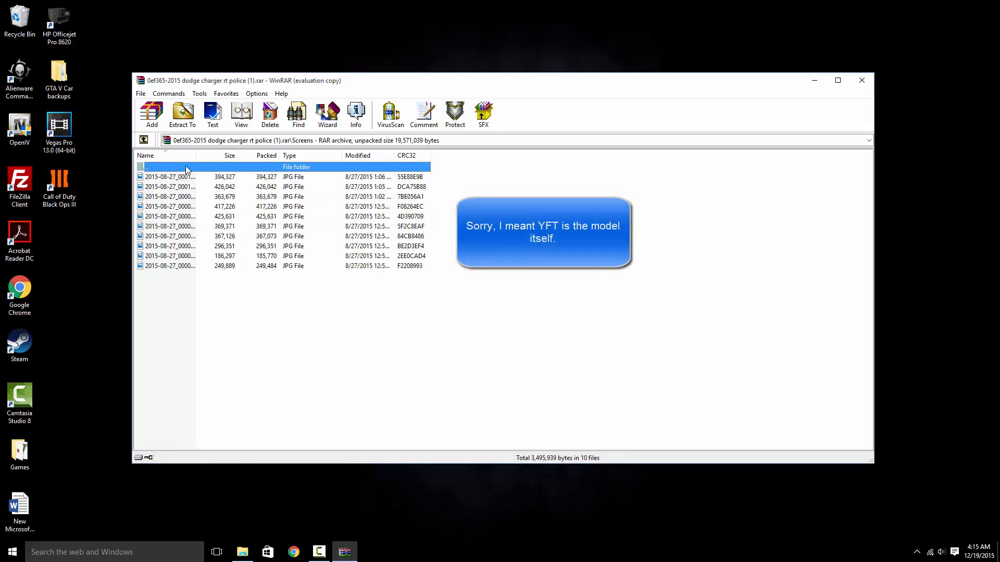
double_click(196, 175)
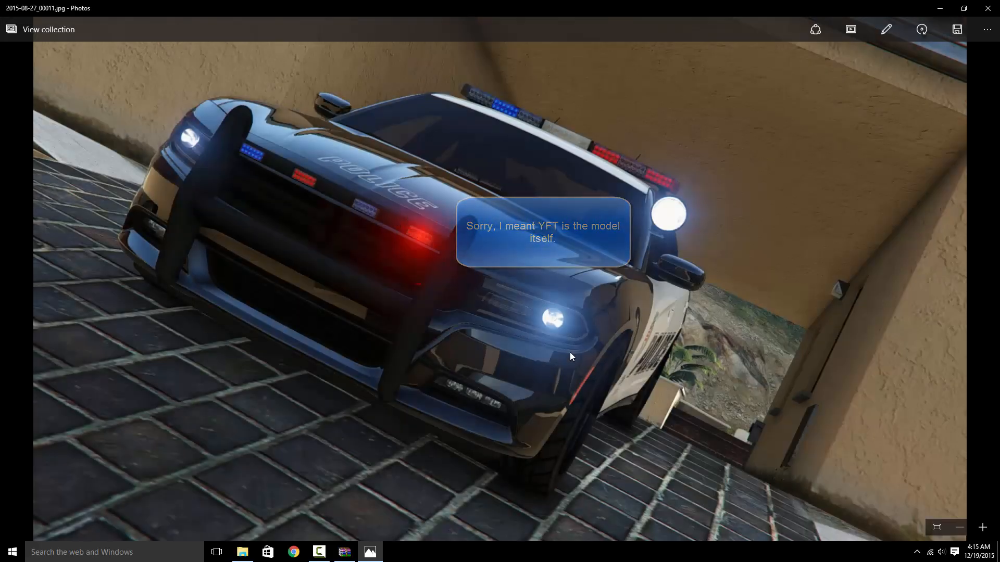
left_click(987, 8)
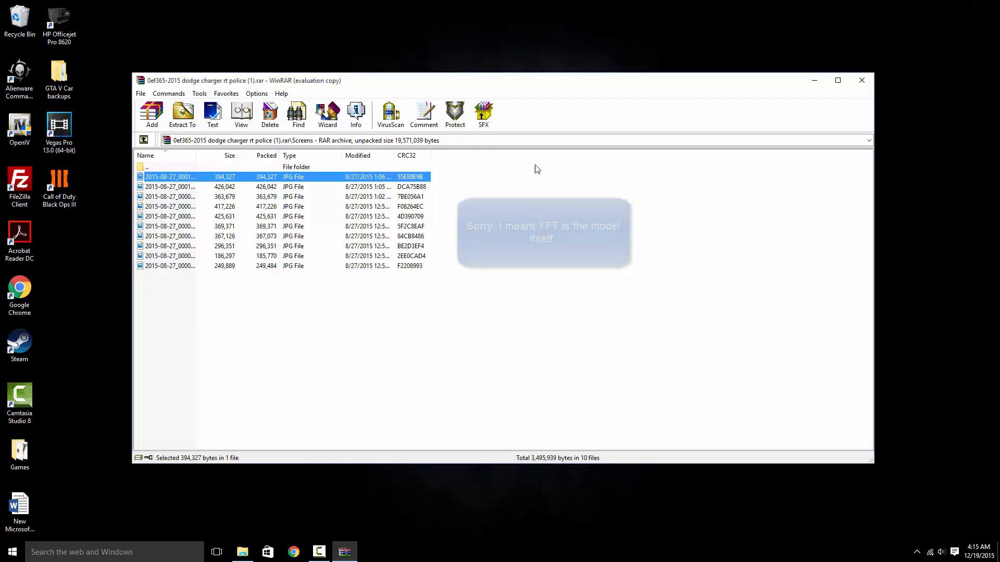
left_click(187, 196)
double_click(187, 196)
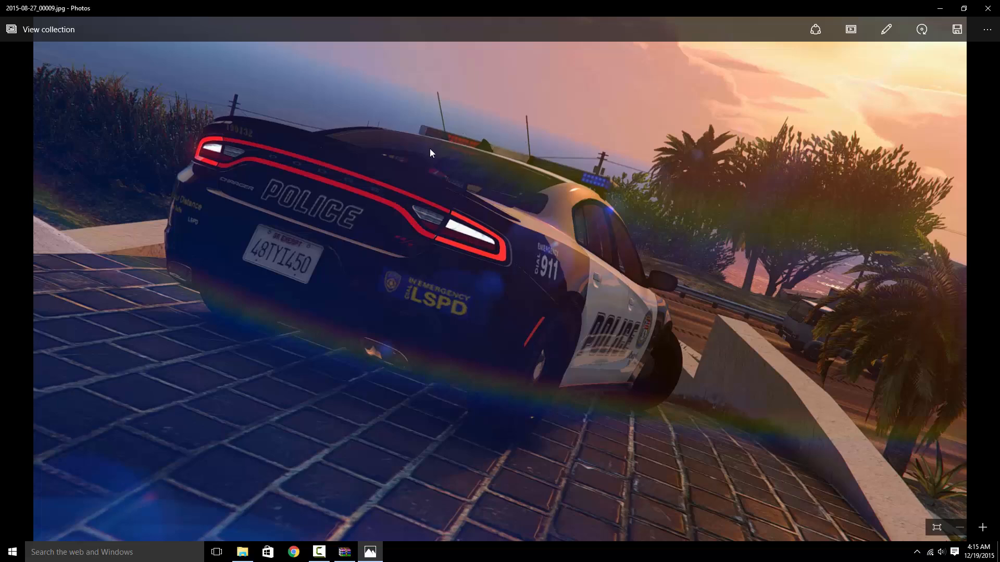
left_click(987, 8)
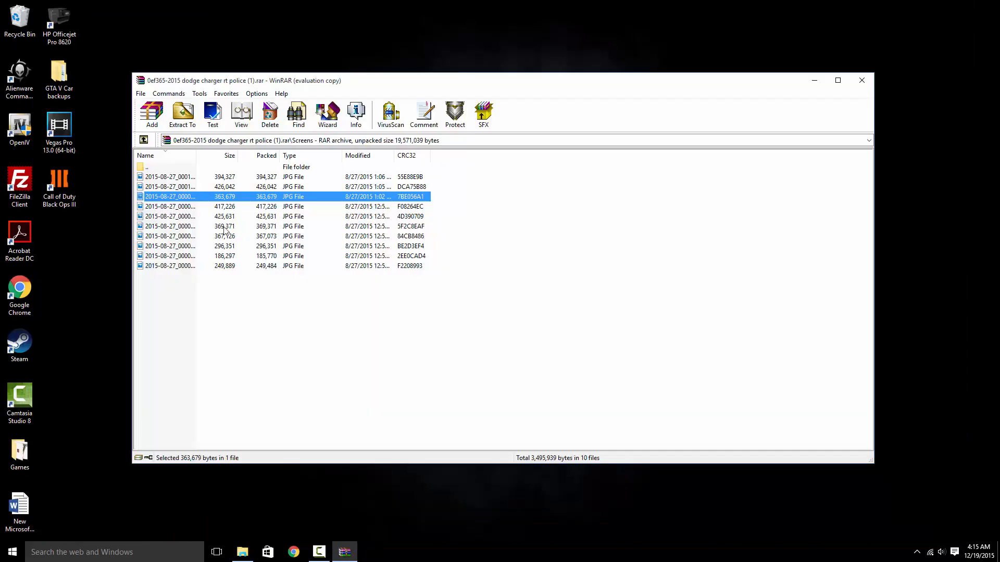
left_click(187, 226)
double_click(185, 226)
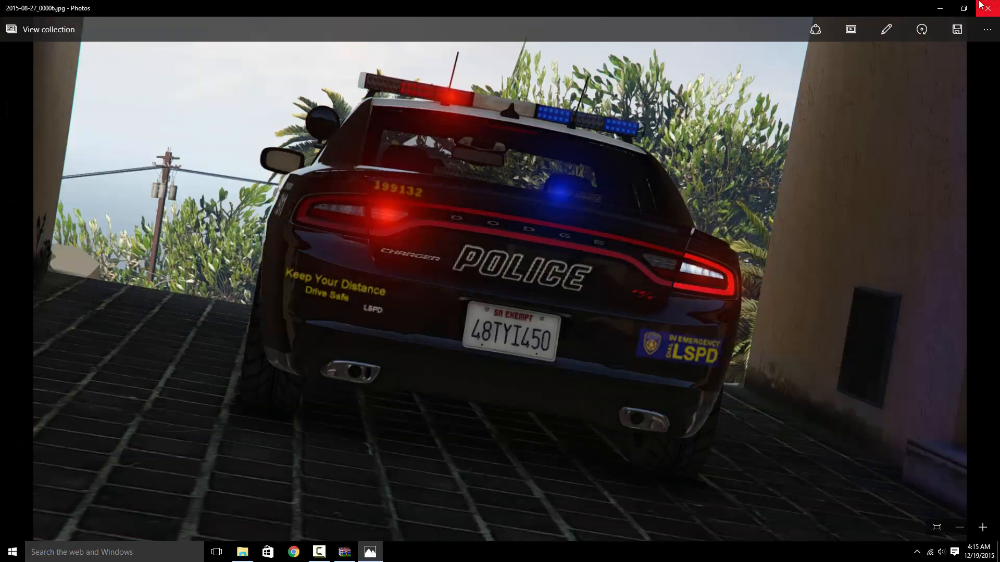
- View the car screenshots 2015-08-27_00004.jpg, 2015-08-27_00003.jpg and 2015-08-27_00002.jpg from the Screens folder
left_click(983, 7)
double_click(222, 247)
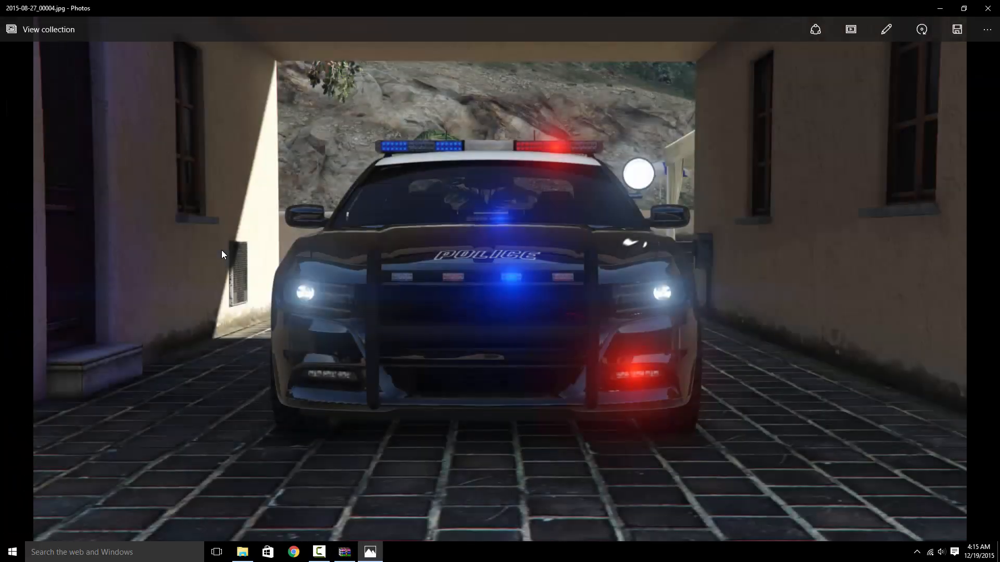
left_click(987, 8)
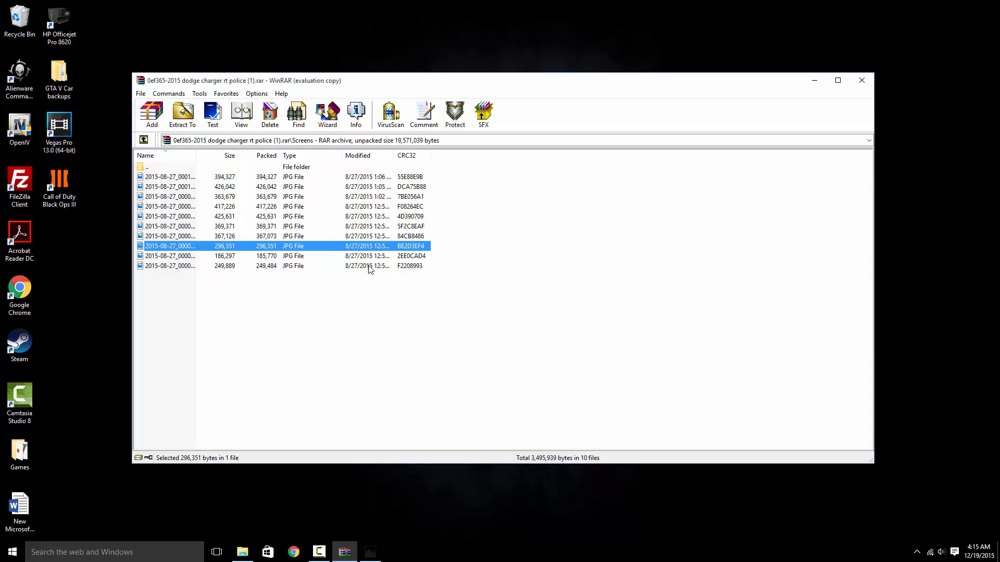
double_click(222, 261)
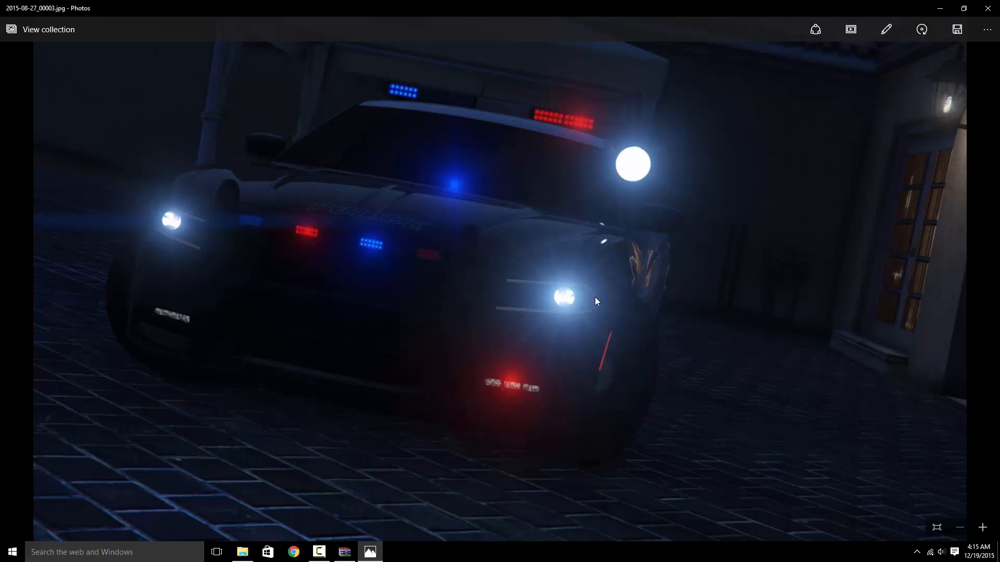
left_click(988, 8)
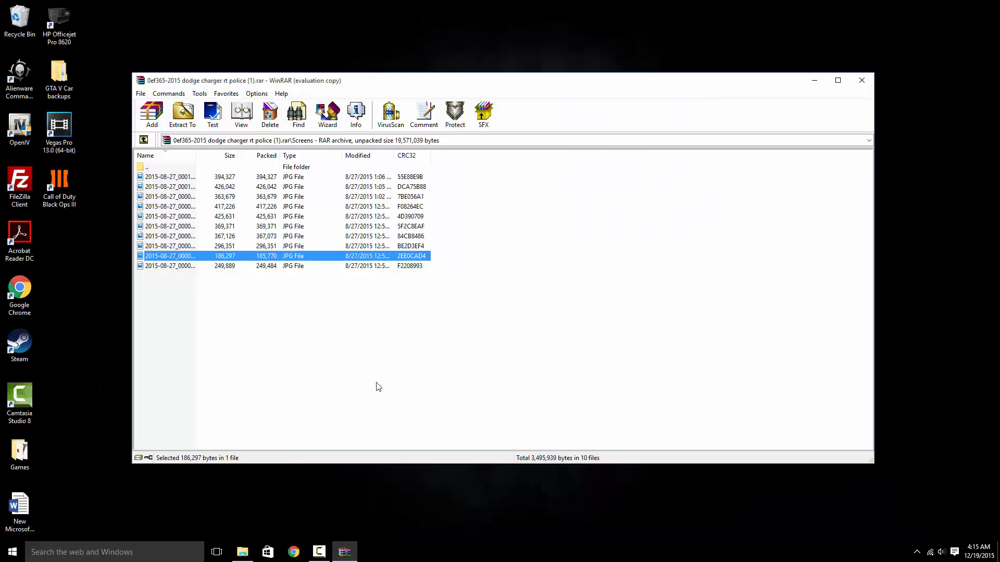
double_click(218, 267)
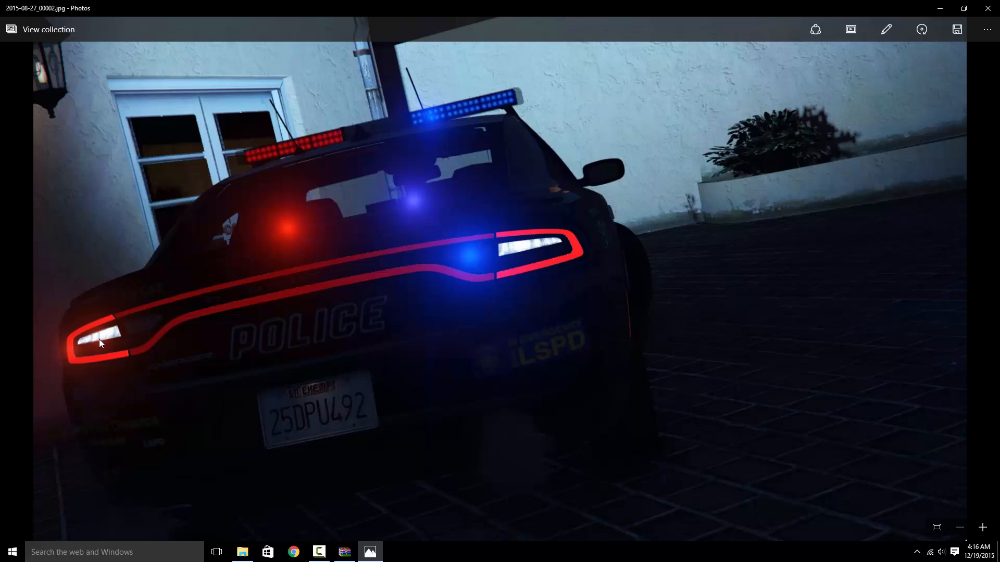
left_click(987, 8)
- Open Readme.txt from the archive's root and read the installation instructions, including the path to vehicles.rpf
left_click(402, 400)
double_click(180, 165)
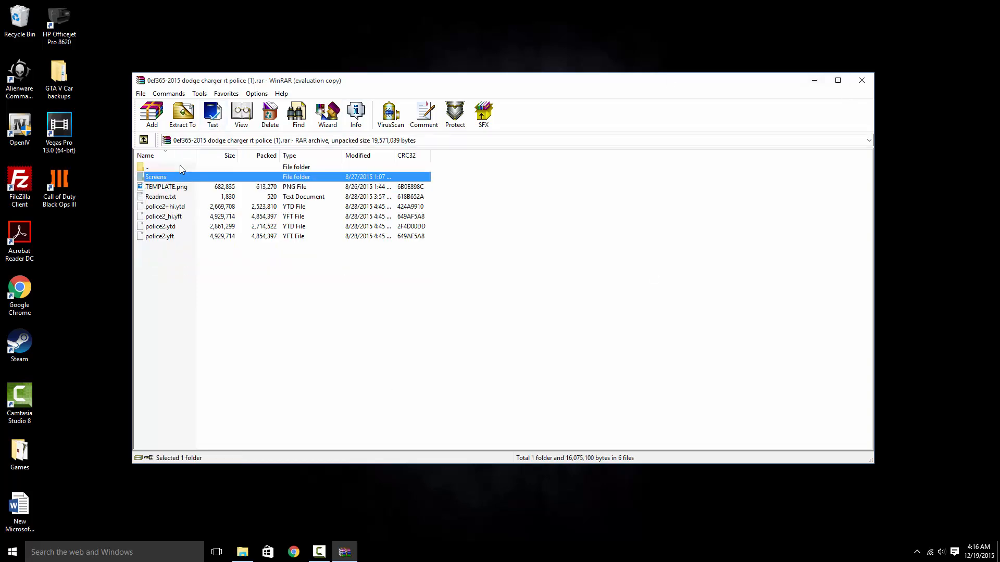
double_click(170, 198)
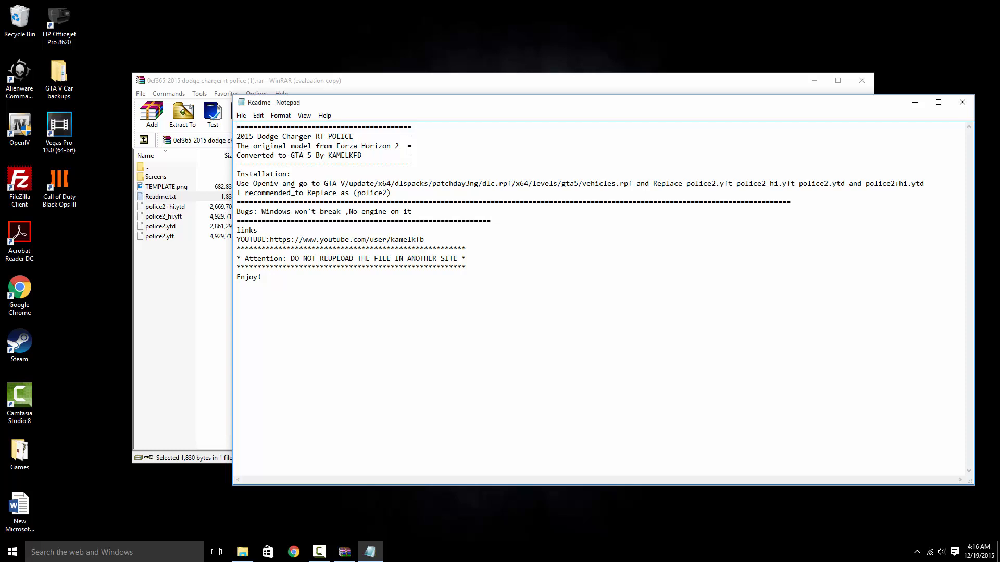
left_click_drag(322, 184, 623, 181)
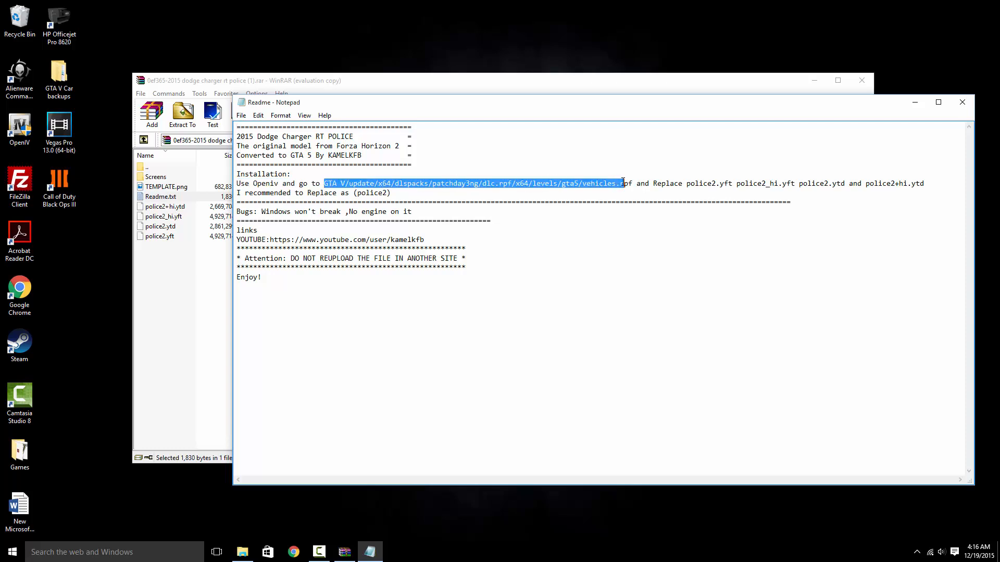
left_click(623, 181)
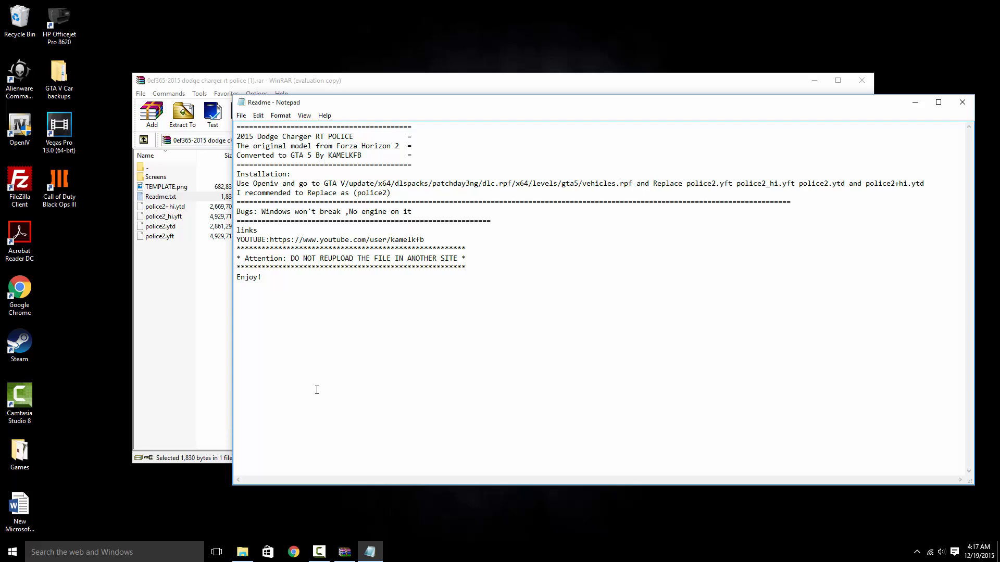
- Review the night screenshots 2015-08-27_00002.jpg and 2015-08-27_00003.jpg in the archive's Screens folder again
double_click(165, 179)
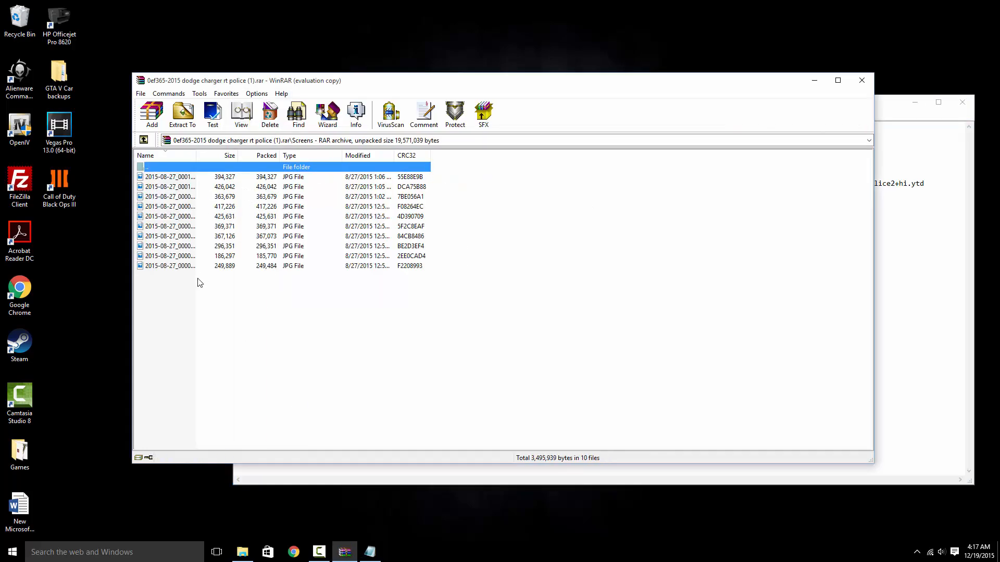
double_click(181, 266)
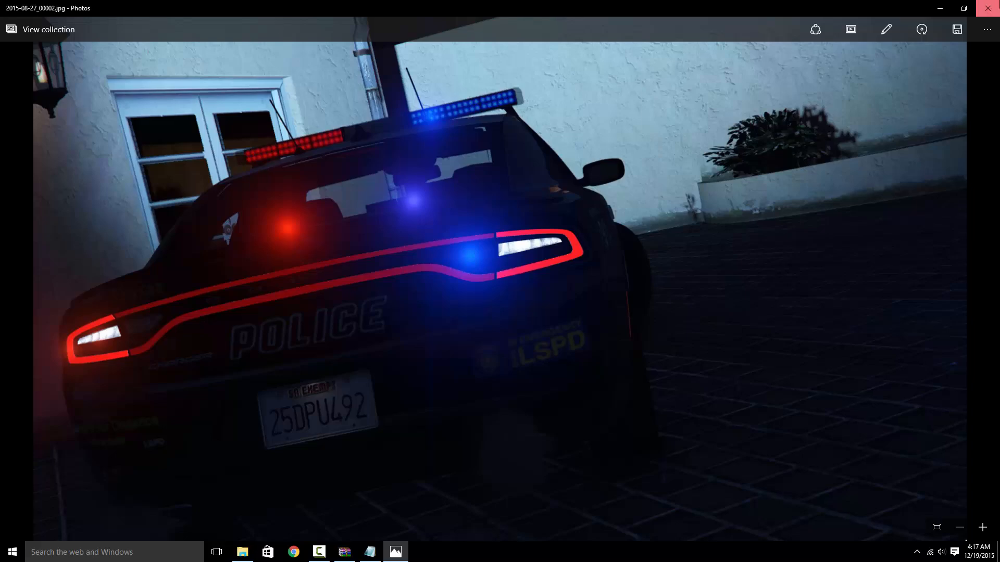
left_click(988, 9)
double_click(232, 261)
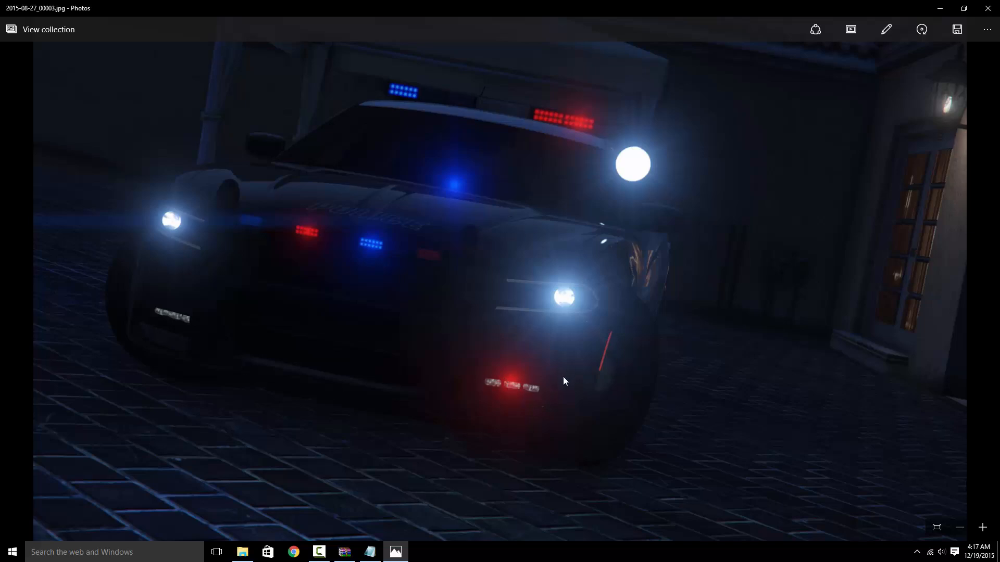
left_click(987, 8)
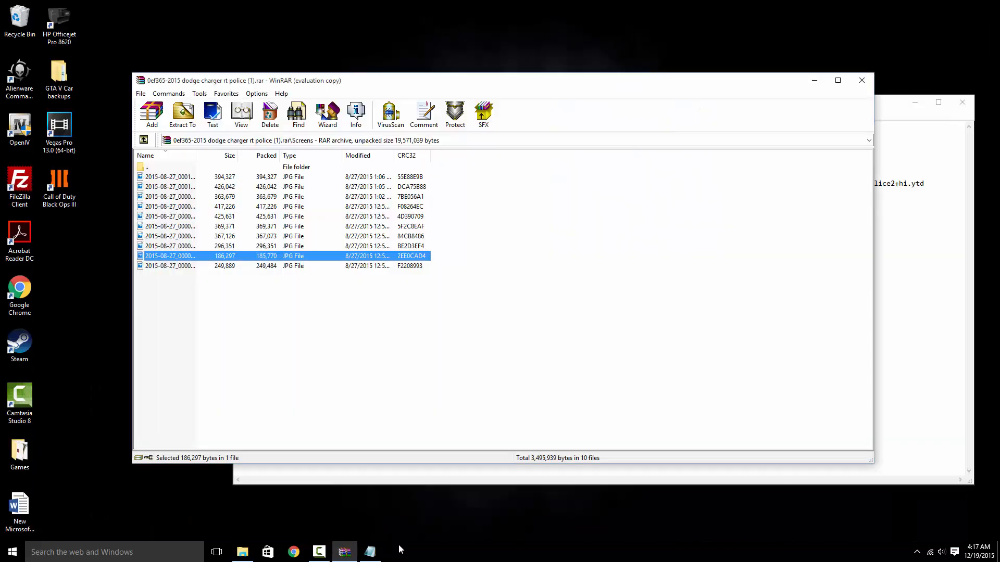
- Read the Bugs line in the Readme and close the file
left_click(370, 552)
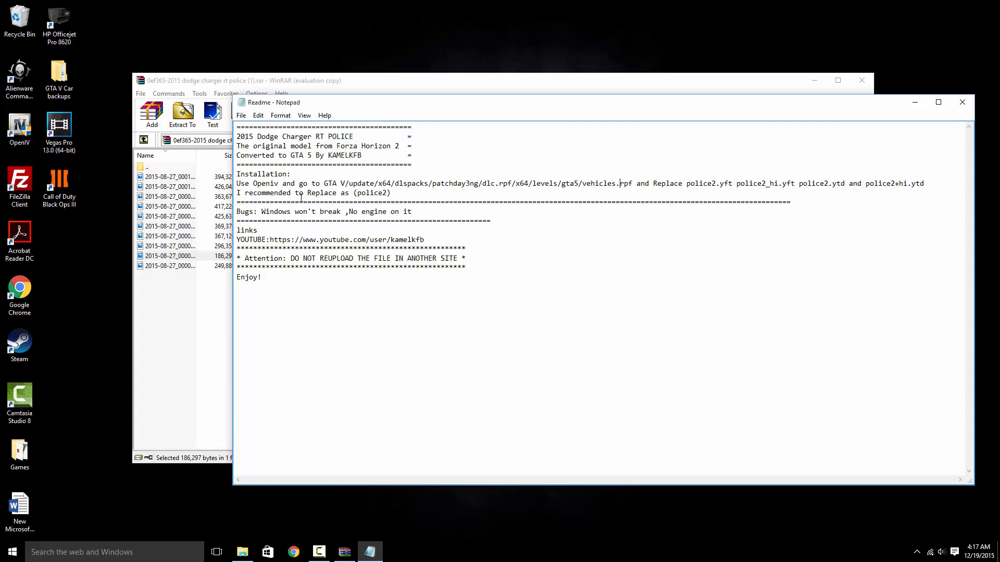
left_click_drag(241, 212, 341, 212)
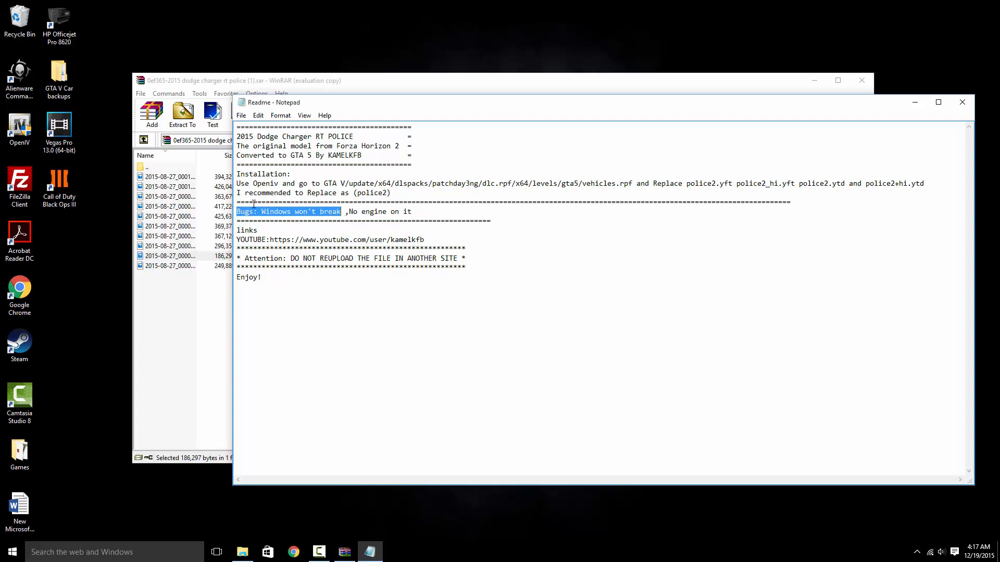
left_click(254, 204)
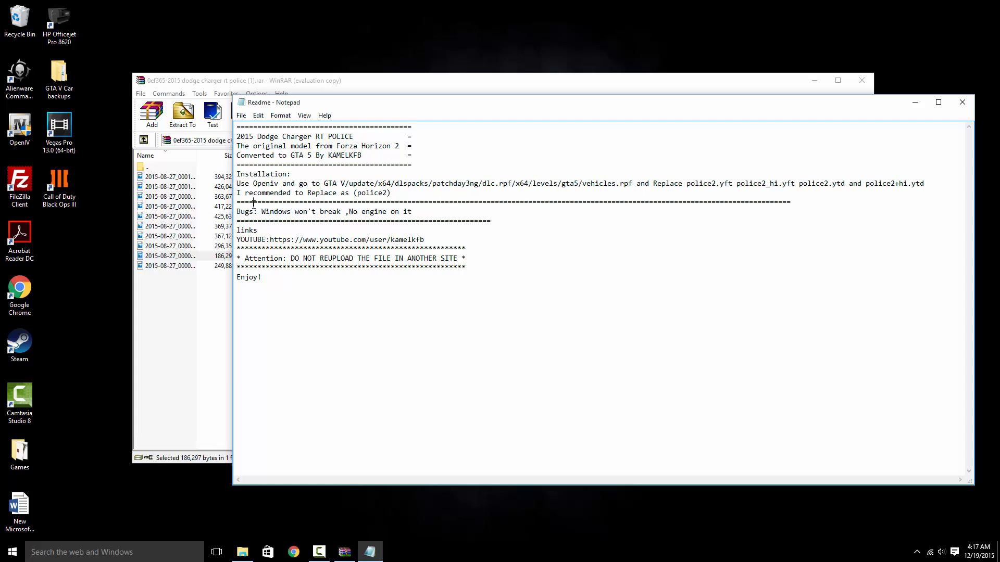
left_click(962, 102)
- View the screenshot 2015-08-27_00011.jpg once more and return to the archive's root folder
left_click(155, 177)
double_click(153, 176)
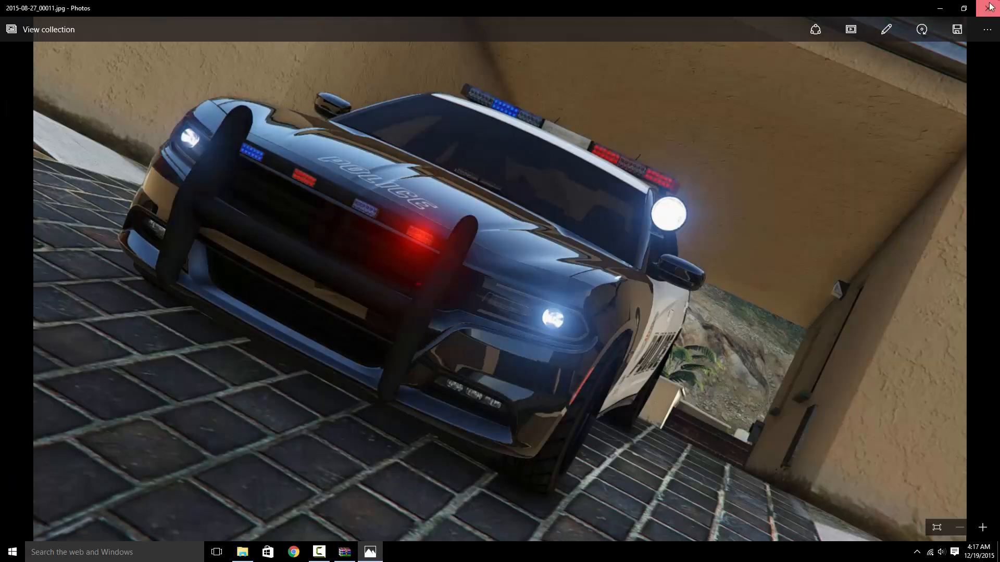
left_click(990, 6)
double_click(165, 168)
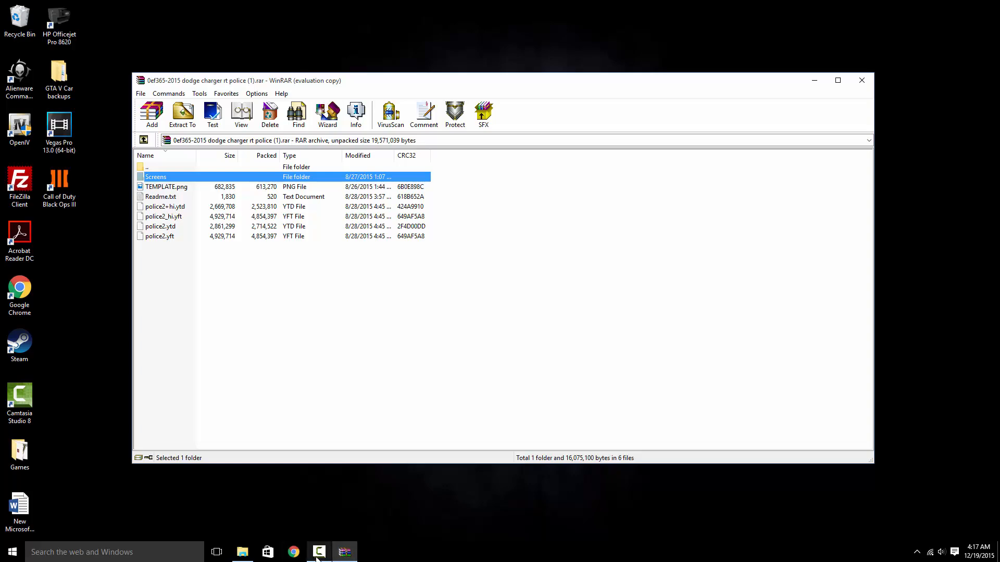
- Bring up the File Explorer window showing mods\update\x64\dlcpacks and move it partly beside the archive window
left_click(226, 557)
left_click(242, 552)
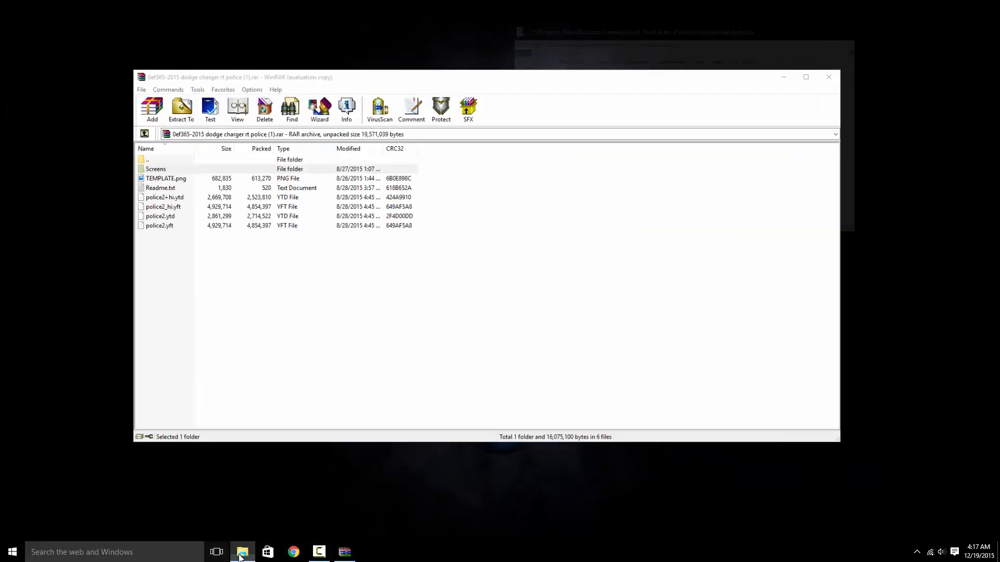
left_click_drag(348, 88, 594, 137)
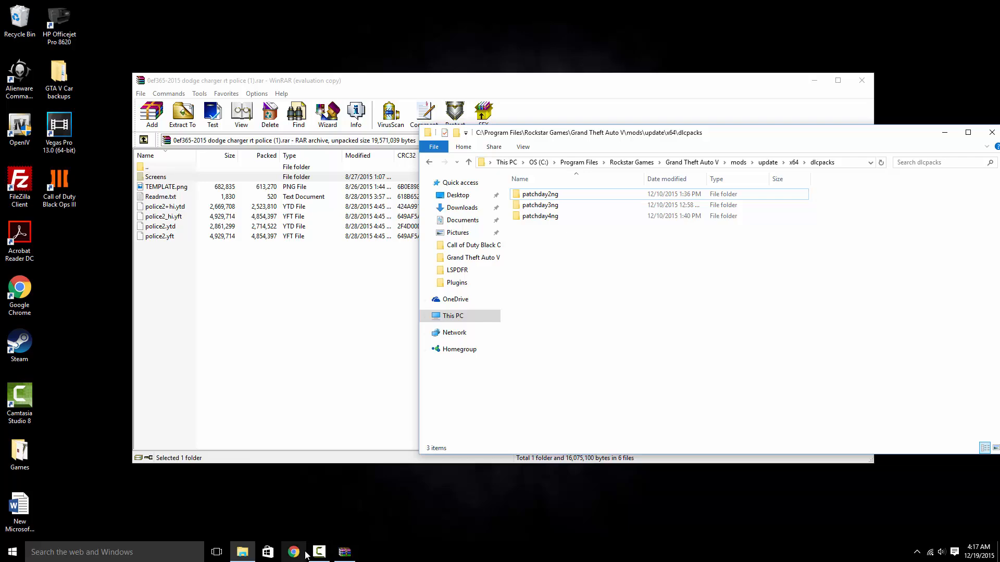
- Reopen Readme.txt from the archive, minimize WinRAR and place the Readme window beside the dlcpacks folder window
left_click(344, 552)
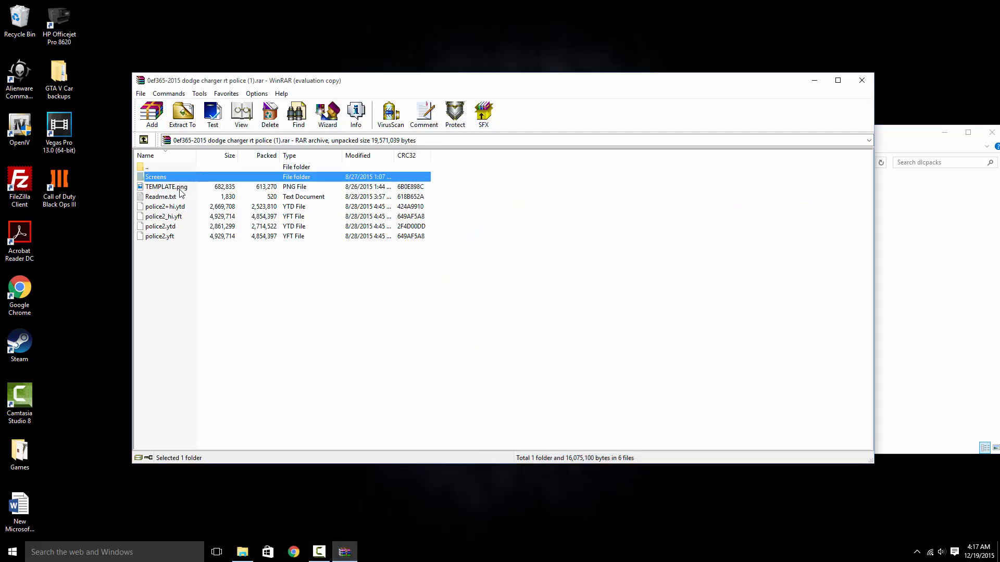
double_click(160, 197)
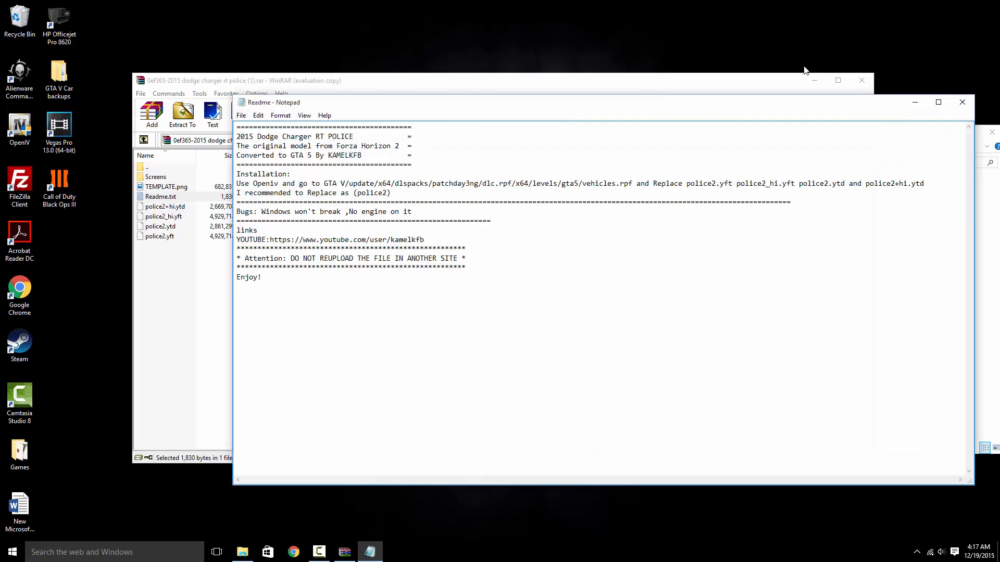
left_click(813, 83)
left_click_drag(674, 102, 490, 113)
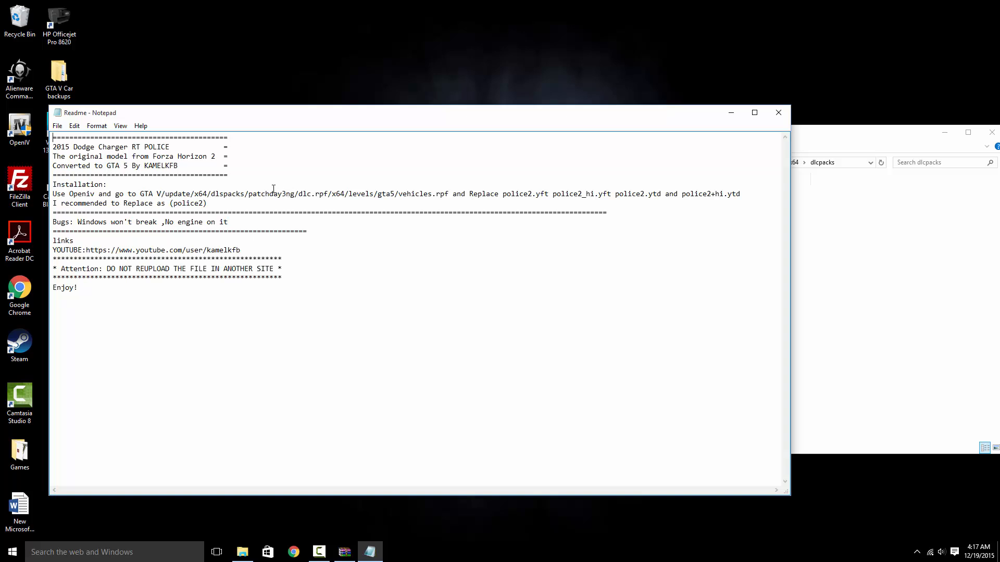
- Look up the option for creating a new folder in mods\update\x64\dlcpacks, and dismiss it
left_click(851, 144)
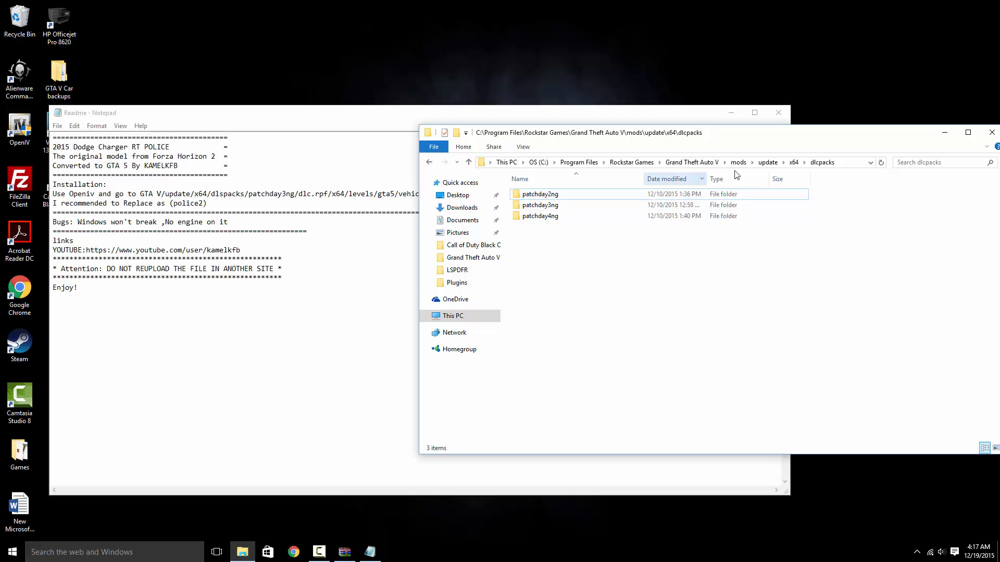
right_click(577, 296)
left_click(825, 165)
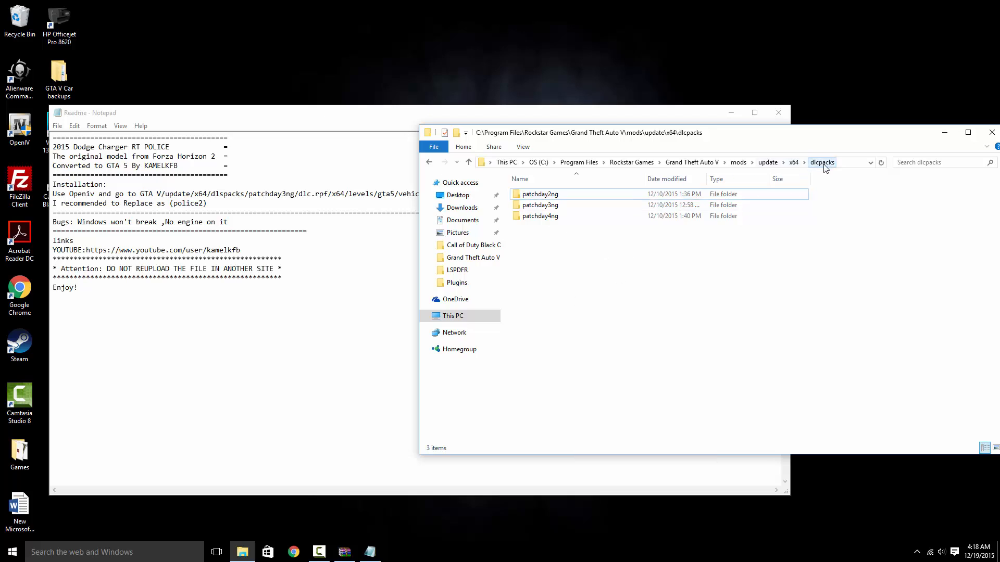
right_click(520, 318)
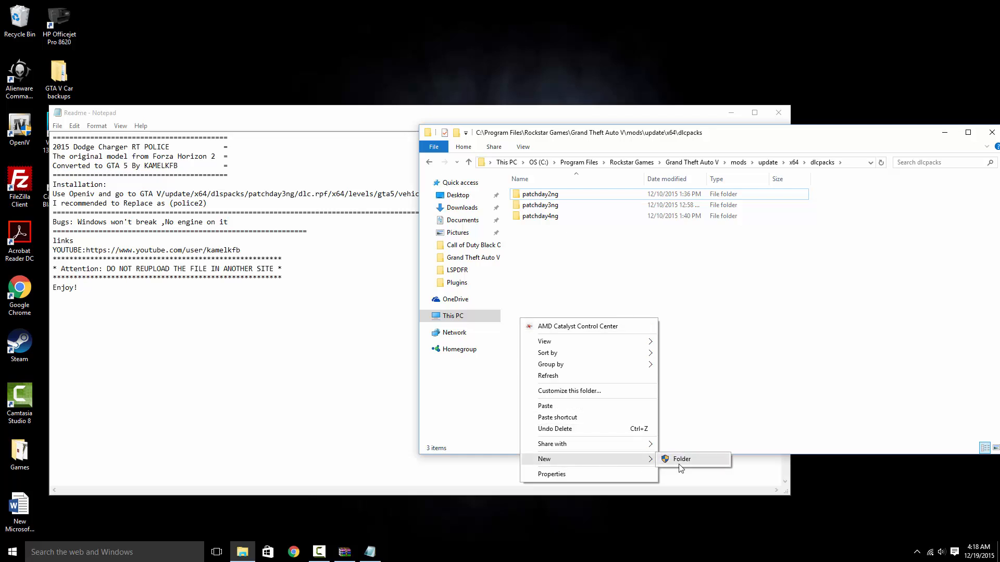
left_click(782, 303)
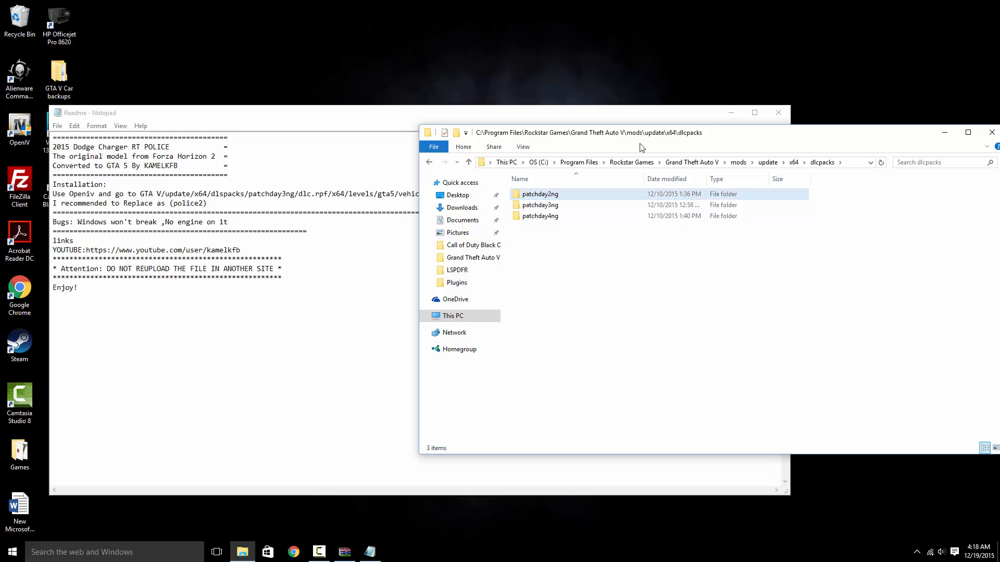
- Locate the original dlc.rpf by browsing from the Grand Theft Auto V folder to update\x64\dlcpacks\patchday3ng
left_click(691, 163)
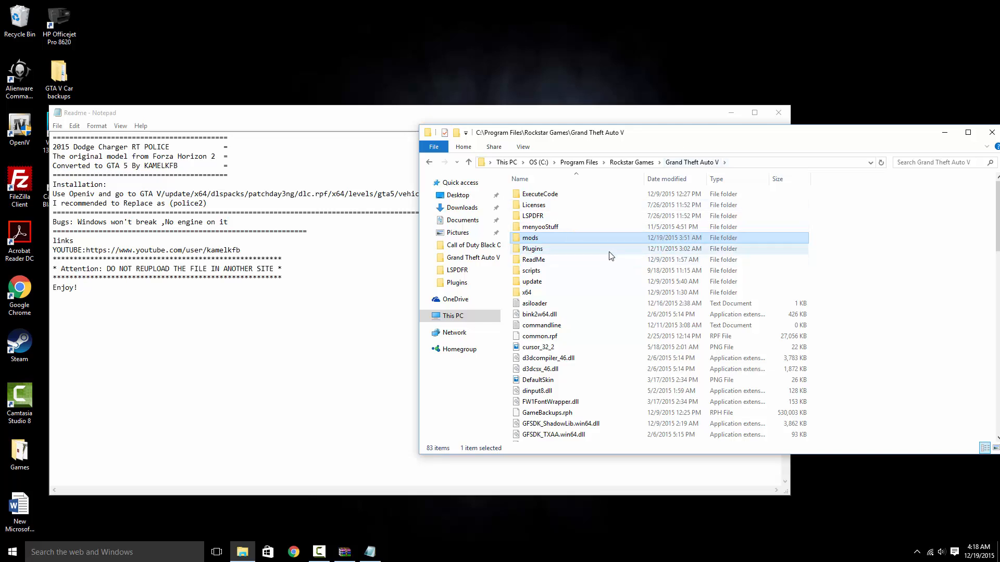
double_click(538, 286)
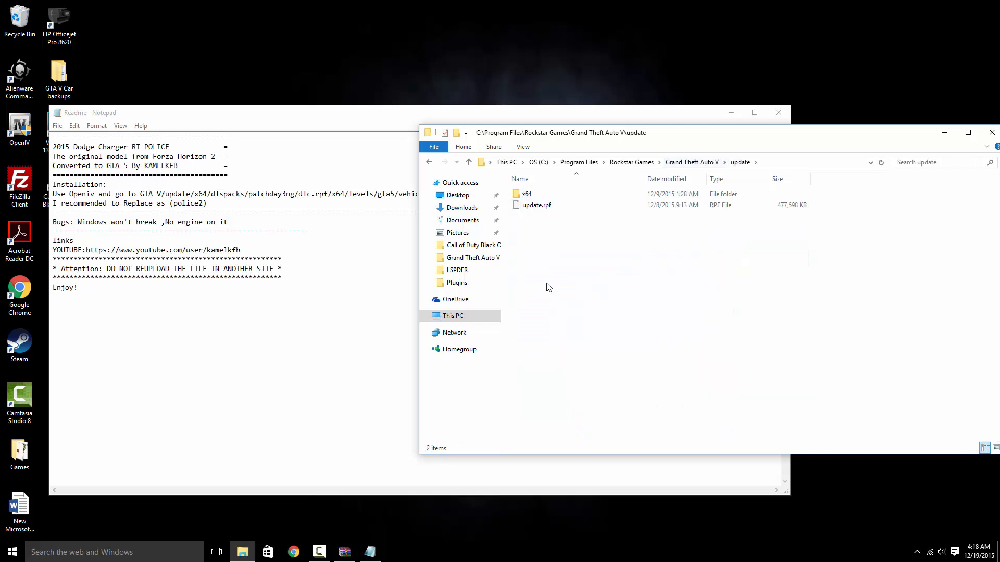
double_click(560, 196)
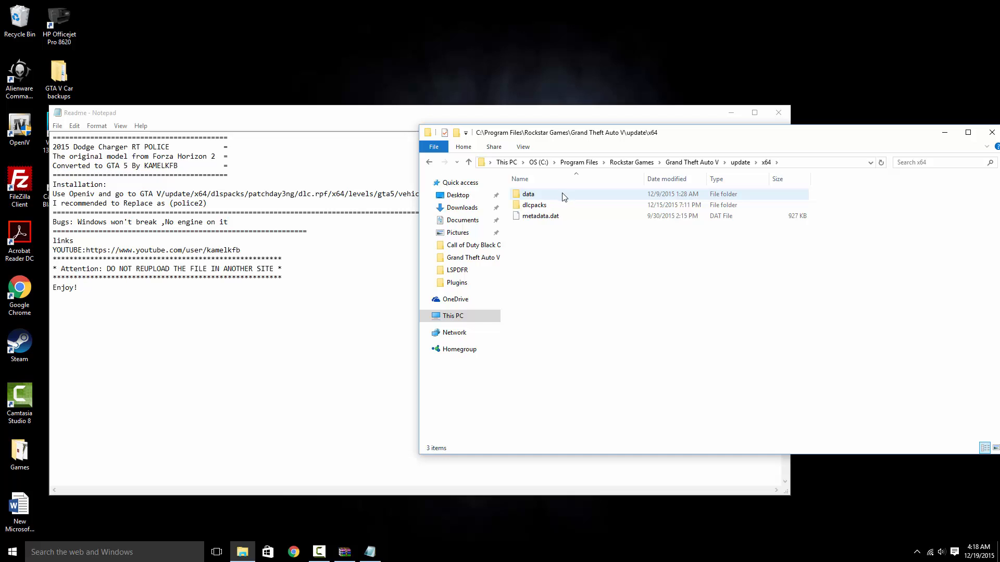
double_click(564, 206)
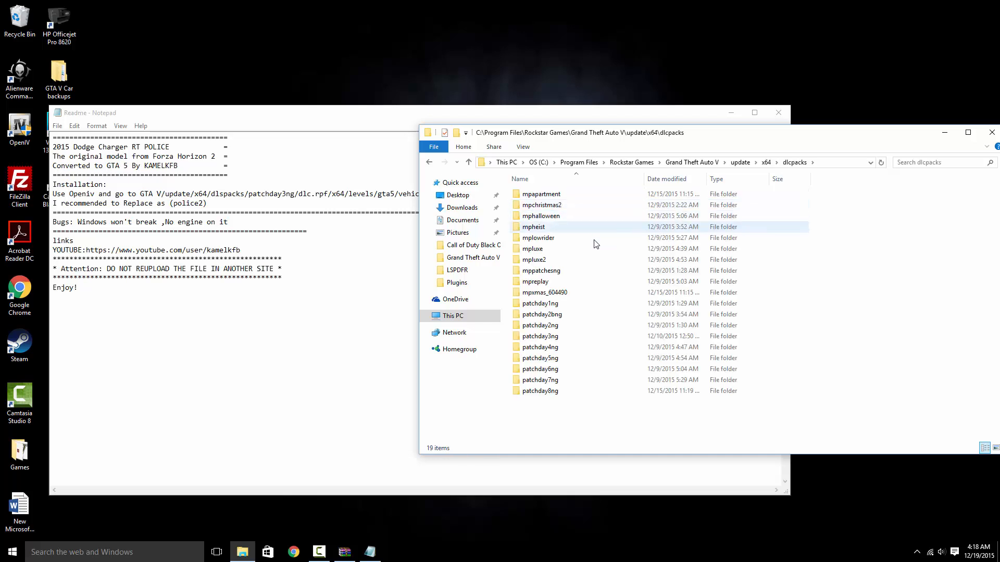
double_click(551, 338)
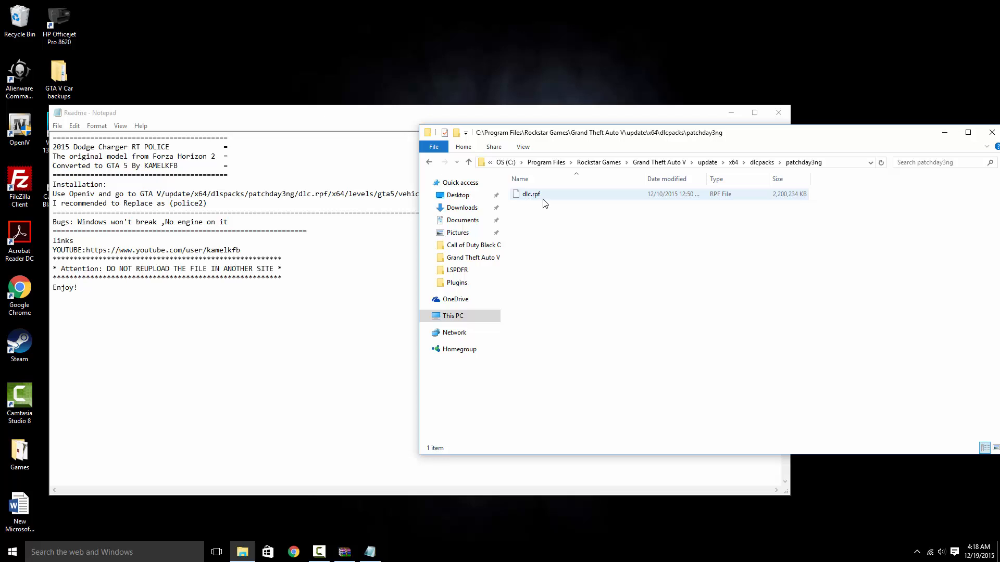
- Look up the copy option for dlc.rpf, dismiss it and return to the Grand Theft Auto V folder
left_click(542, 199)
right_click(541, 198)
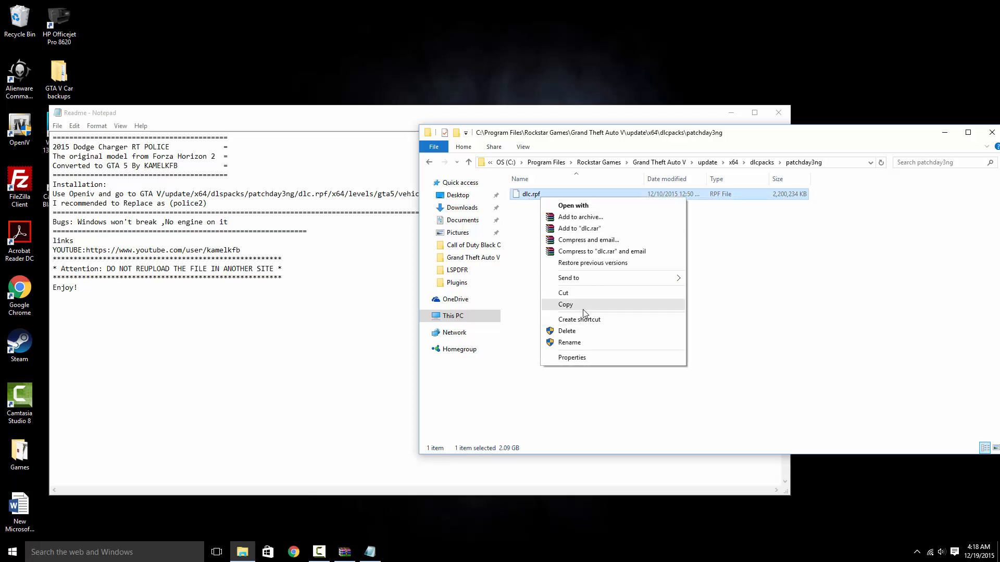
left_click(820, 305)
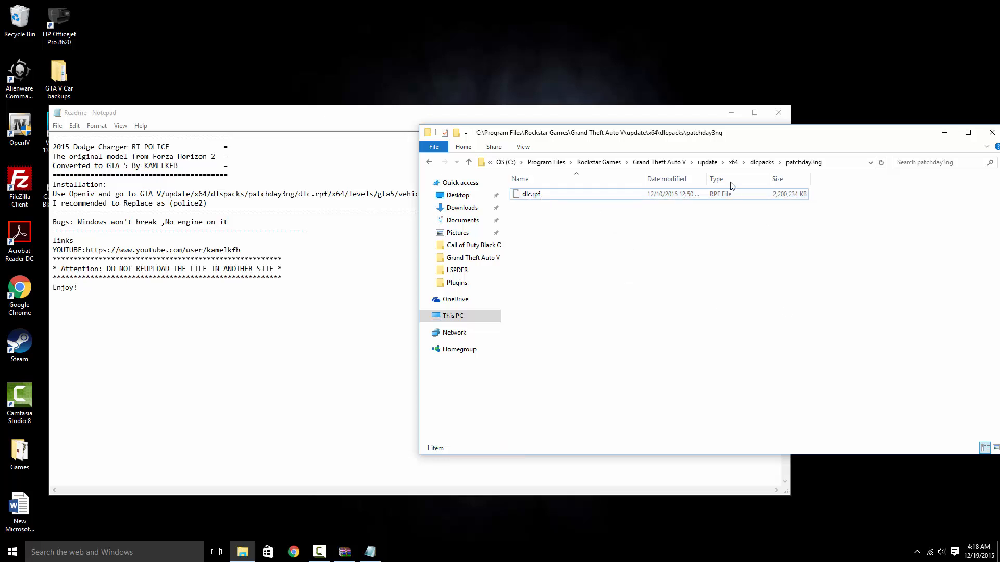
left_click(674, 165)
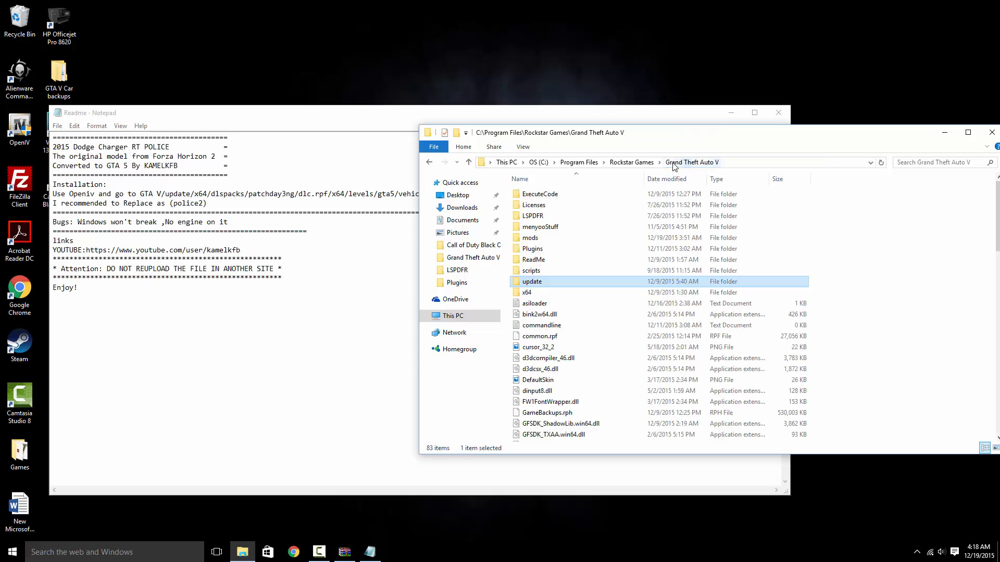
- Browse to mods\update\x64\dlcpacks\patchday3ng, look up the paste option for dlc.rpf, dismiss it and close the folder window
double_click(538, 240)
double_click(535, 195)
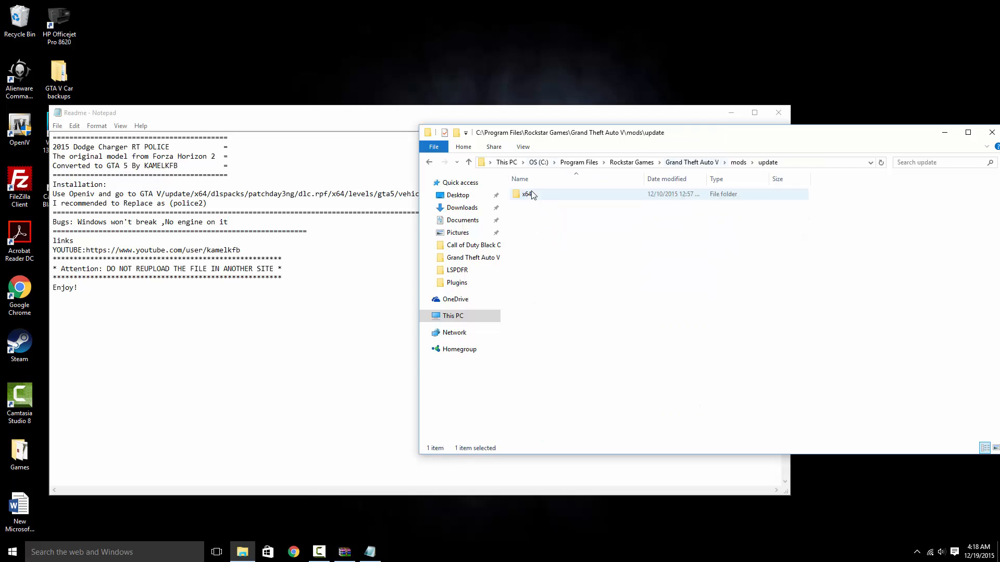
double_click(544, 198)
double_click(543, 198)
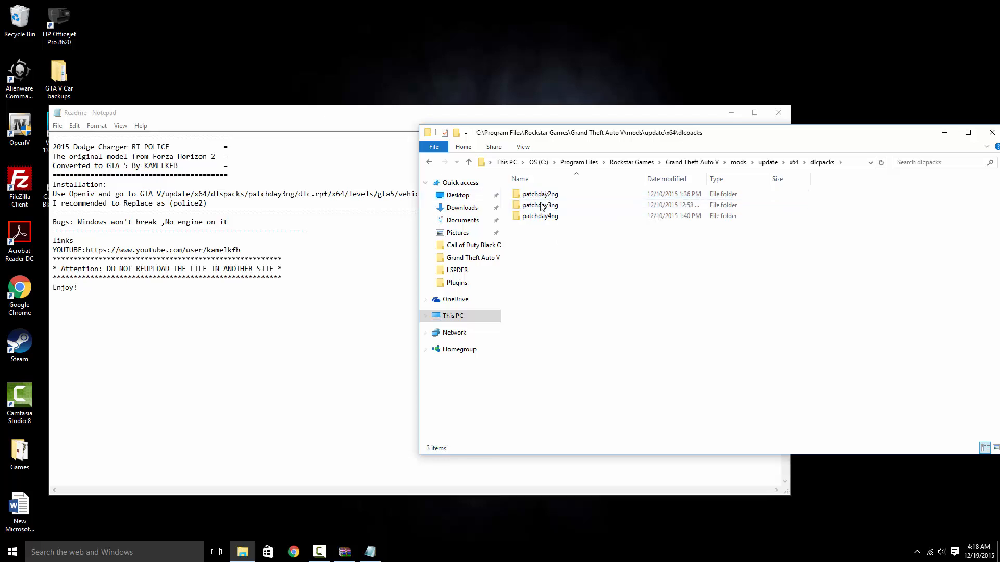
double_click(556, 206)
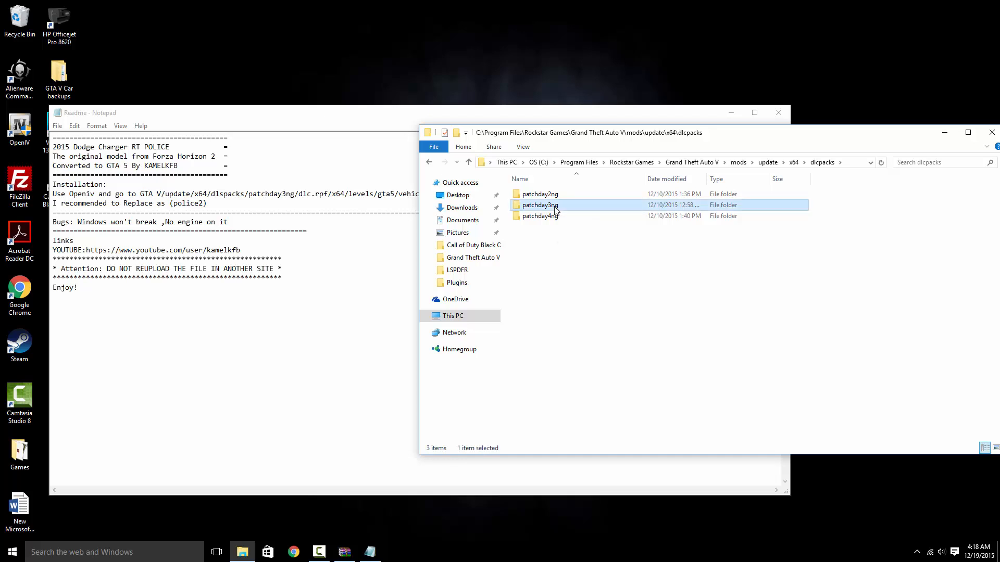
right_click(557, 249)
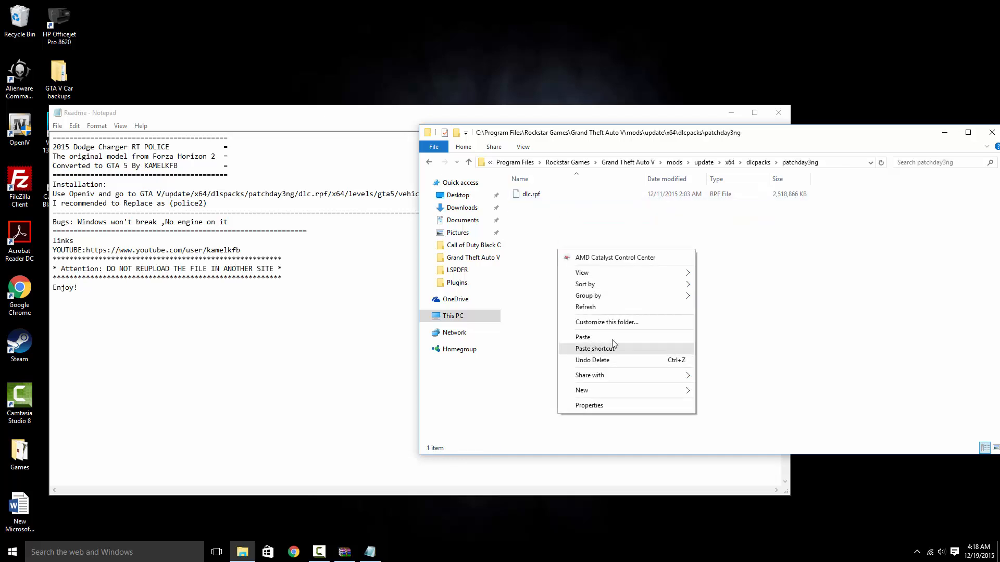
left_click(728, 226)
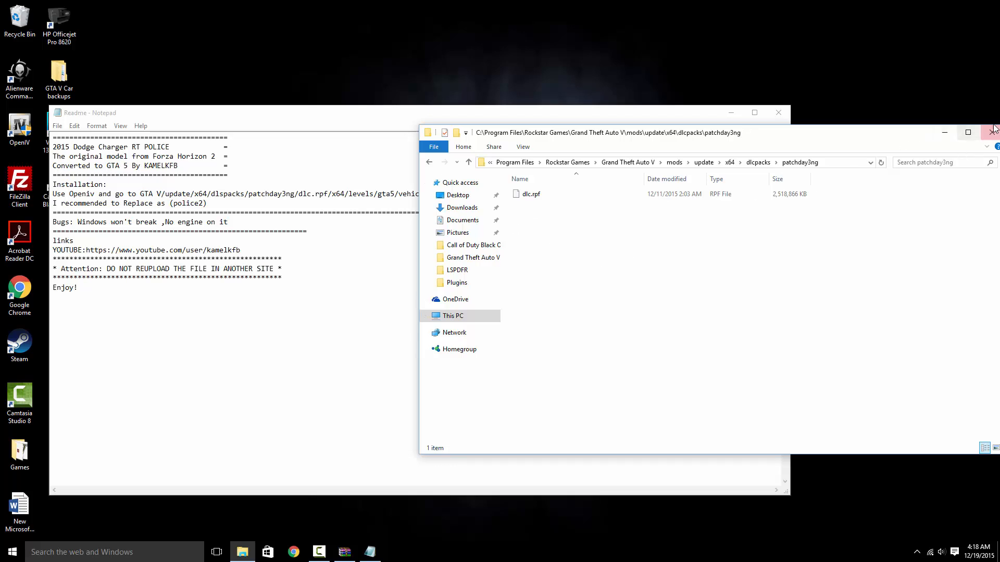
left_click(992, 132)
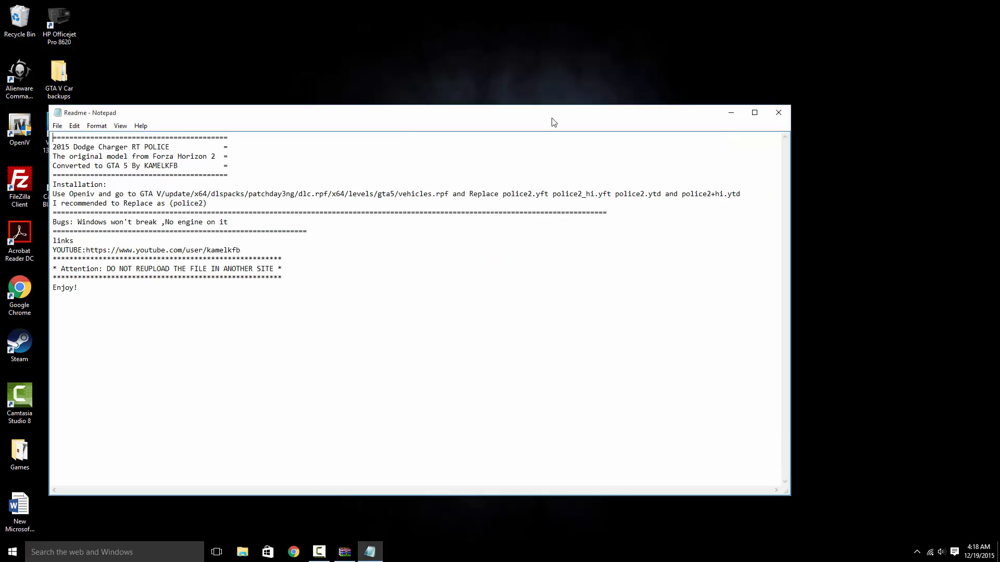
- Move the Readme window clear of the desktop icons and check the OpenIV shortcut's compatibility setting for running as administrator
left_click_drag(537, 117, 725, 95)
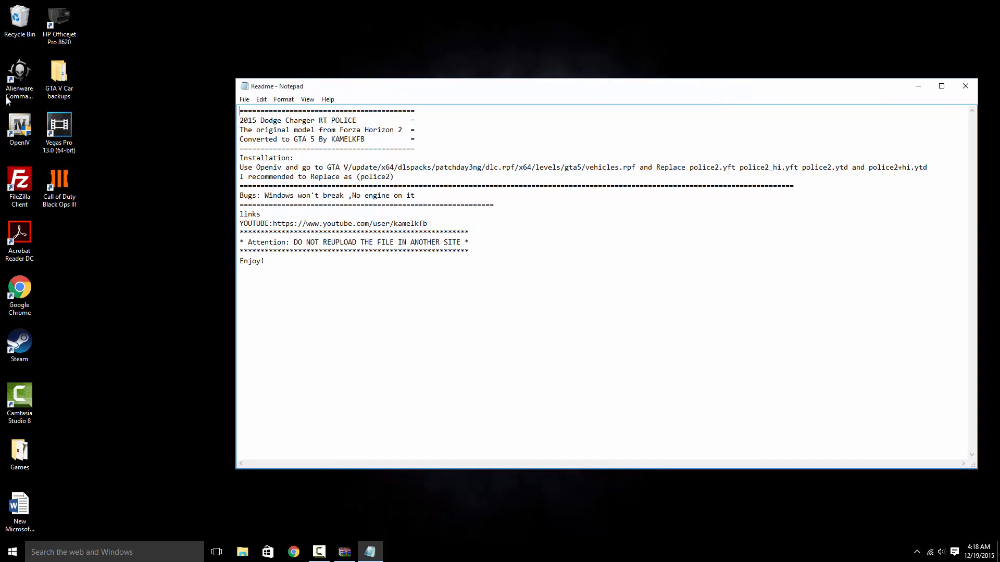
right_click(9, 124)
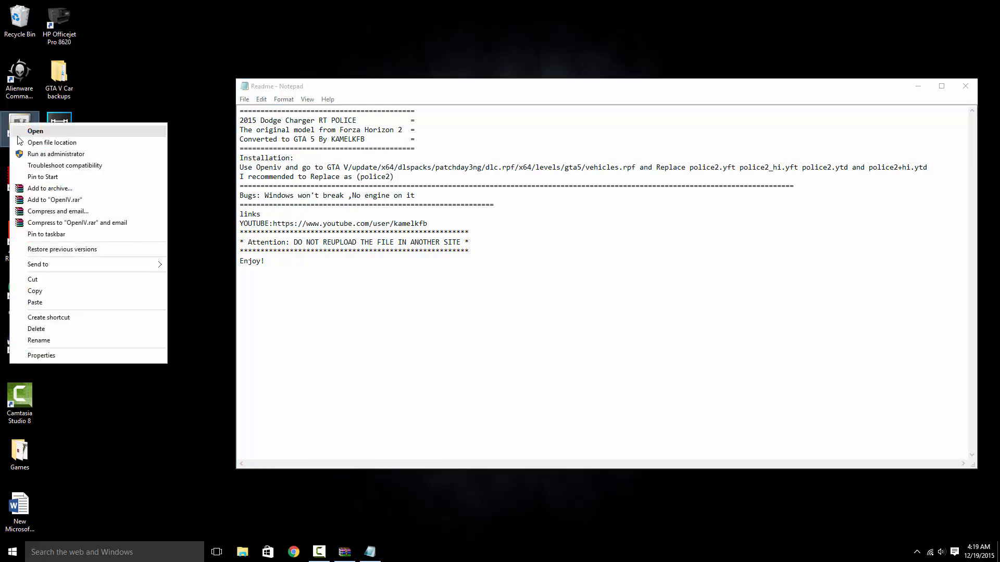
left_click(92, 105)
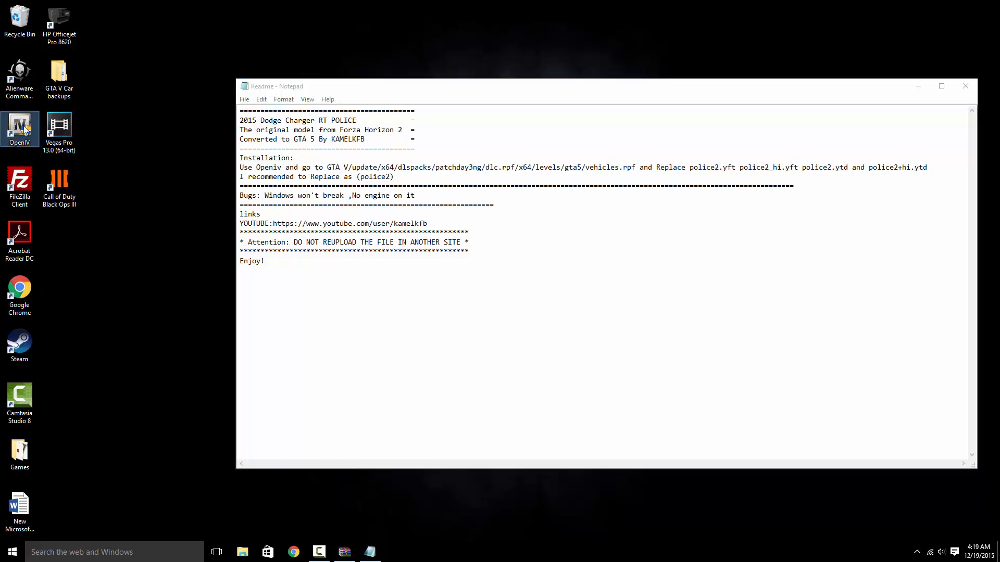
right_click(23, 126)
left_click(54, 359)
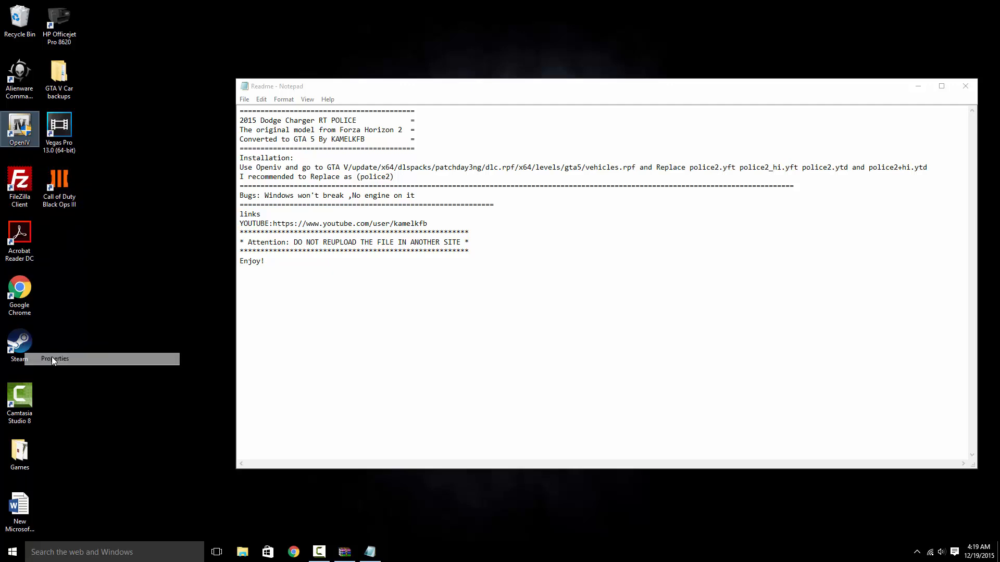
left_click(168, 162)
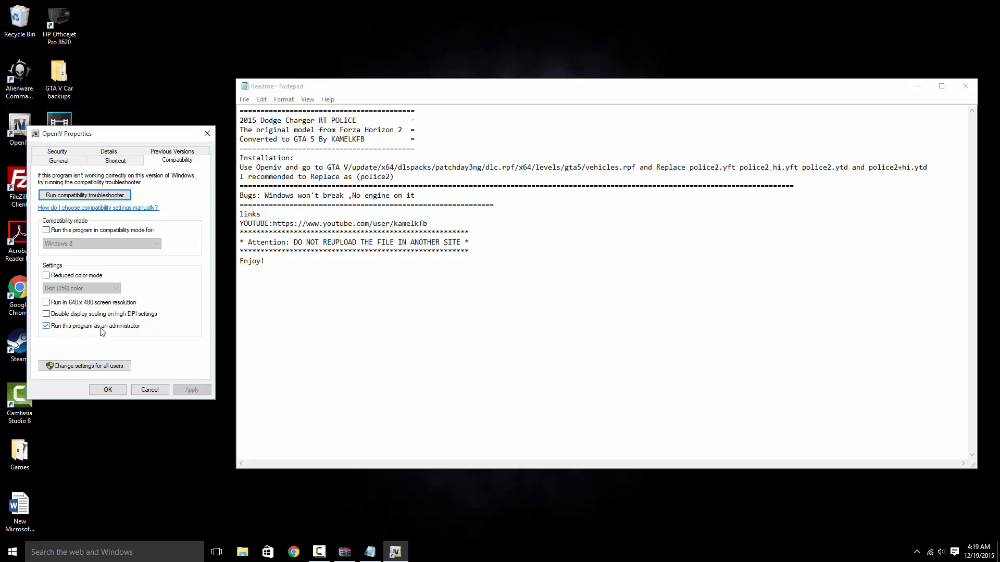
left_click(107, 389)
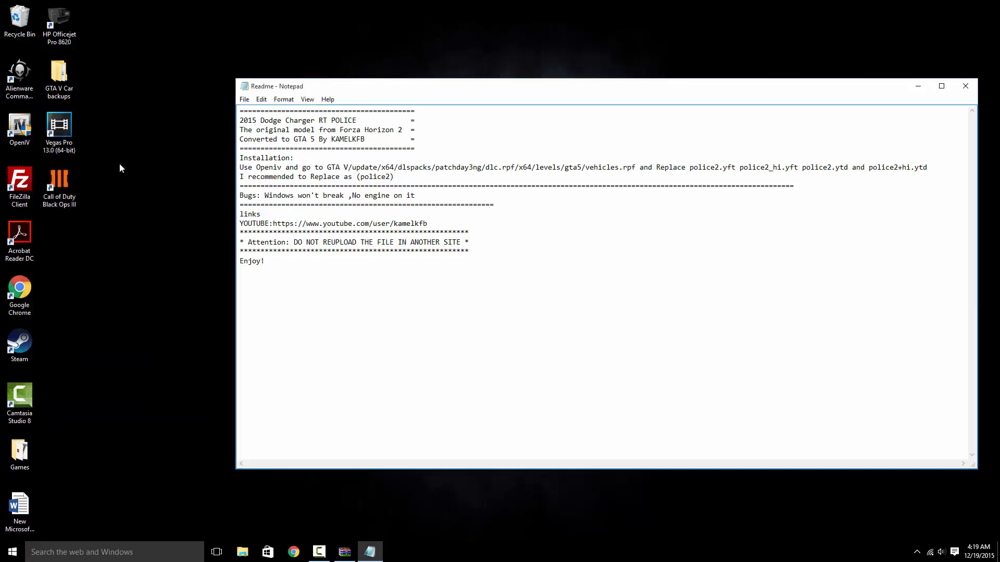
- Launch OpenIV and load the Windows version of Grand Theft Auto V
left_click(37, 137)
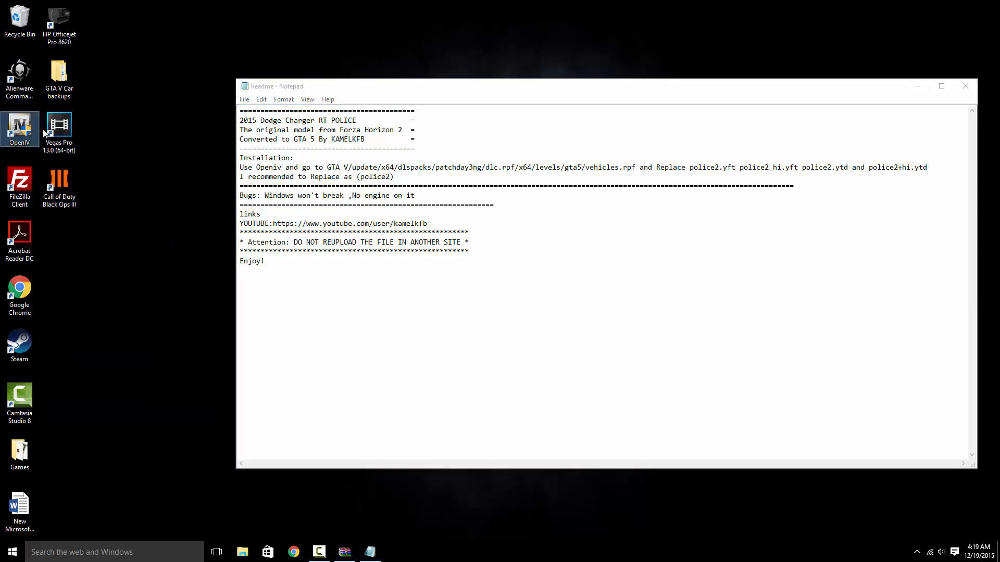
key("Return")
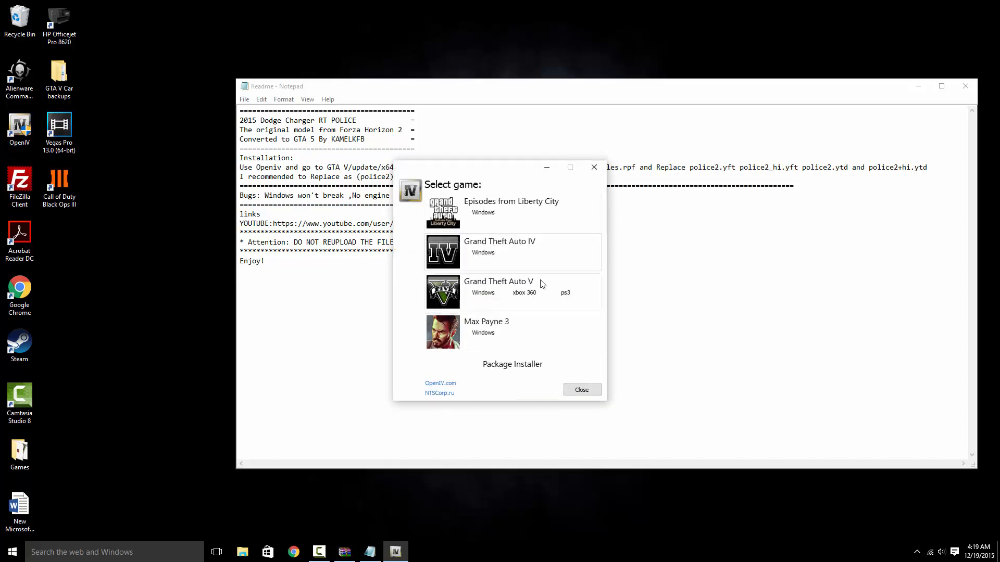
left_click(483, 295)
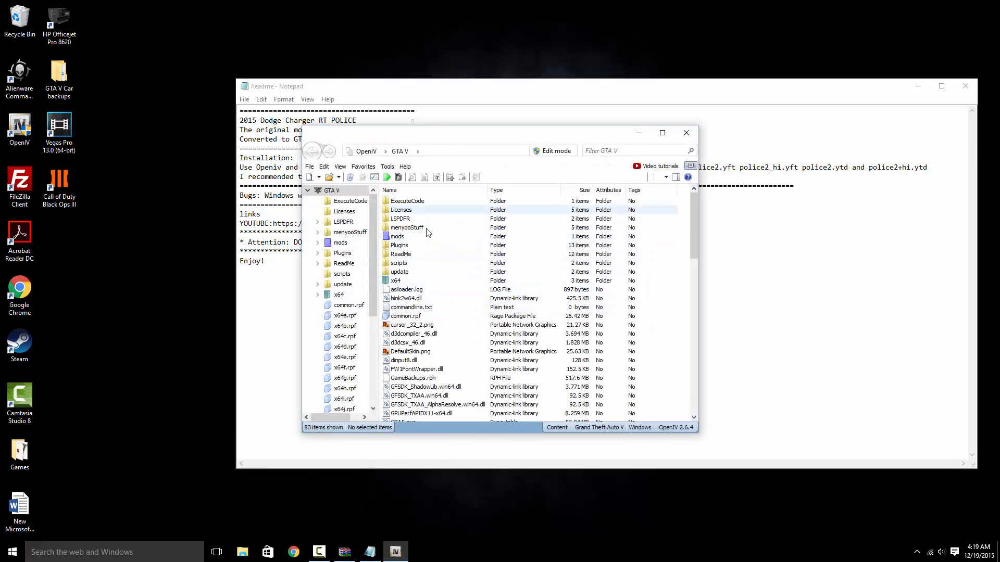
- Open the folder mods\update\x64\dlcpacks\patchday3ng
left_click(395, 240)
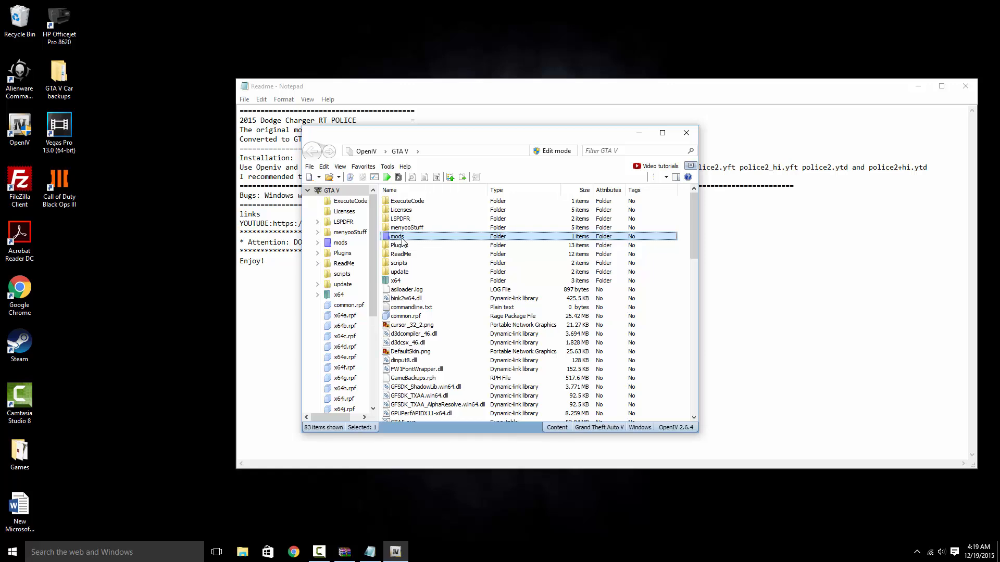
double_click(403, 239)
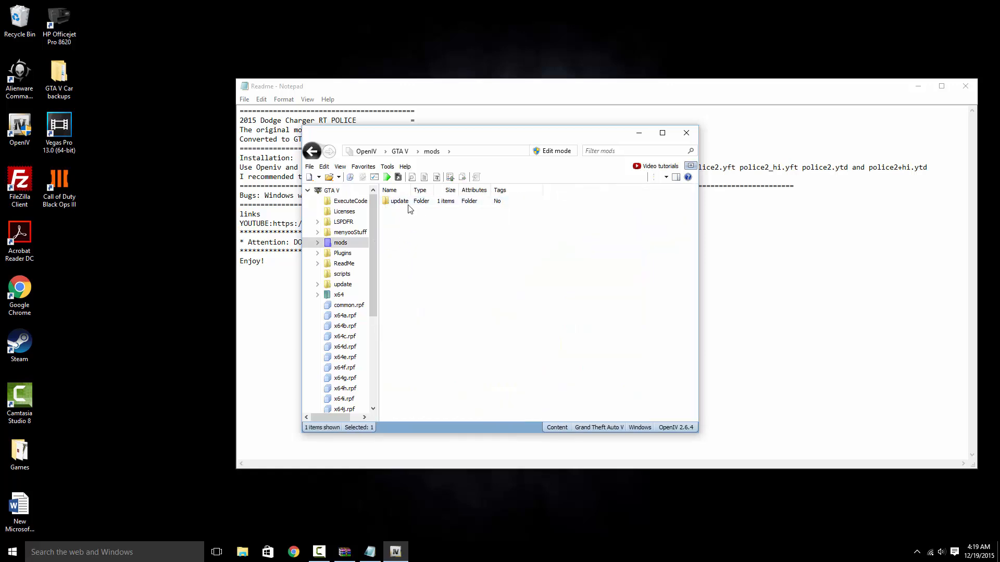
double_click(400, 202)
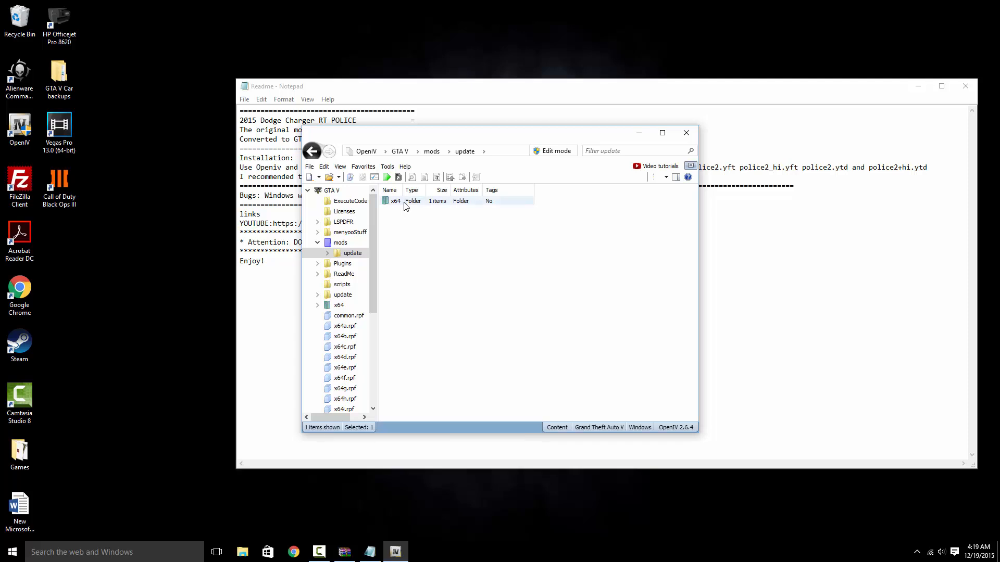
double_click(405, 204)
double_click(418, 202)
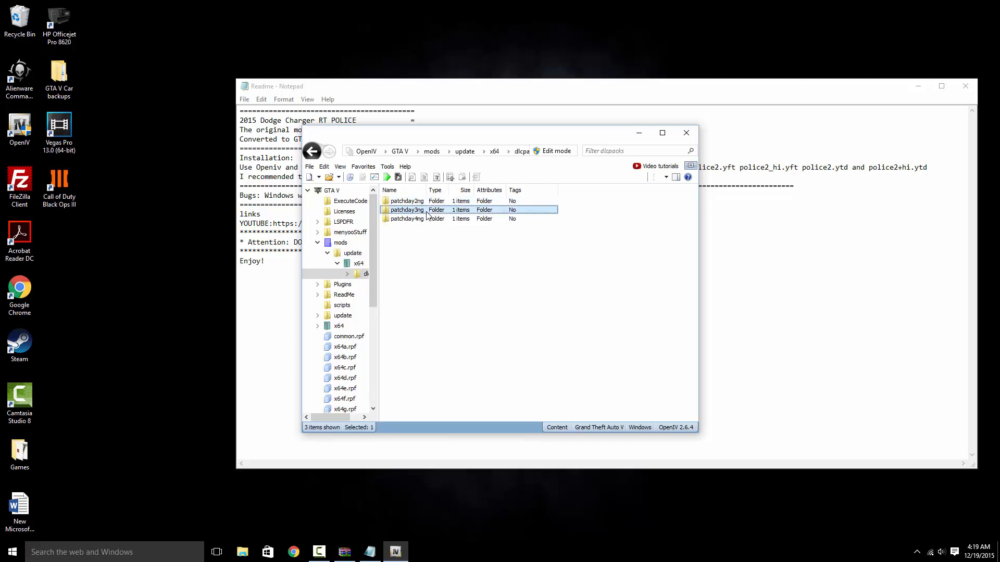
double_click(427, 212)
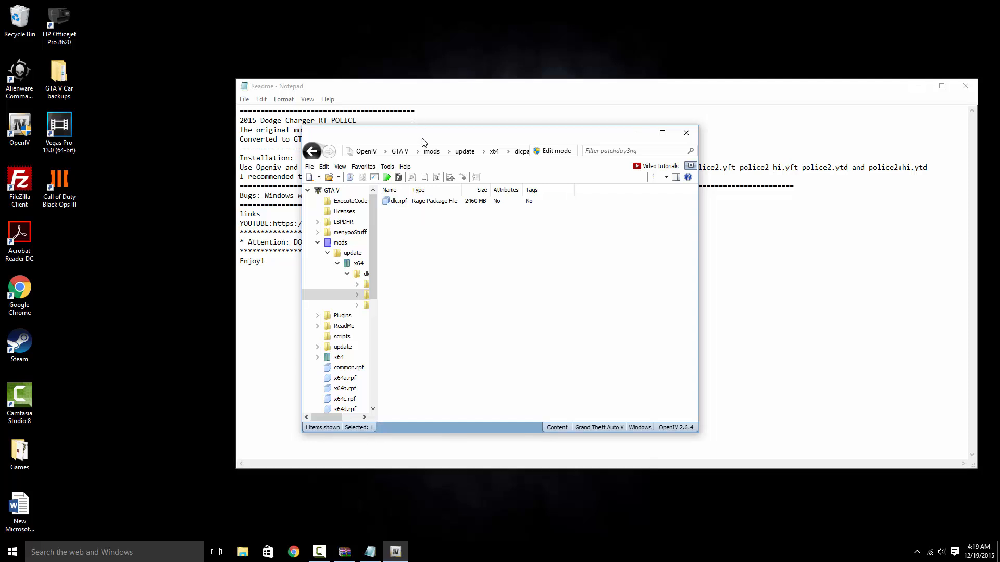
- Reposition the OpenIV window over the Readme and open dlc.rpf\x64\levels\gta5\vehicles.rpf
left_click_drag(422, 142, 681, 127)
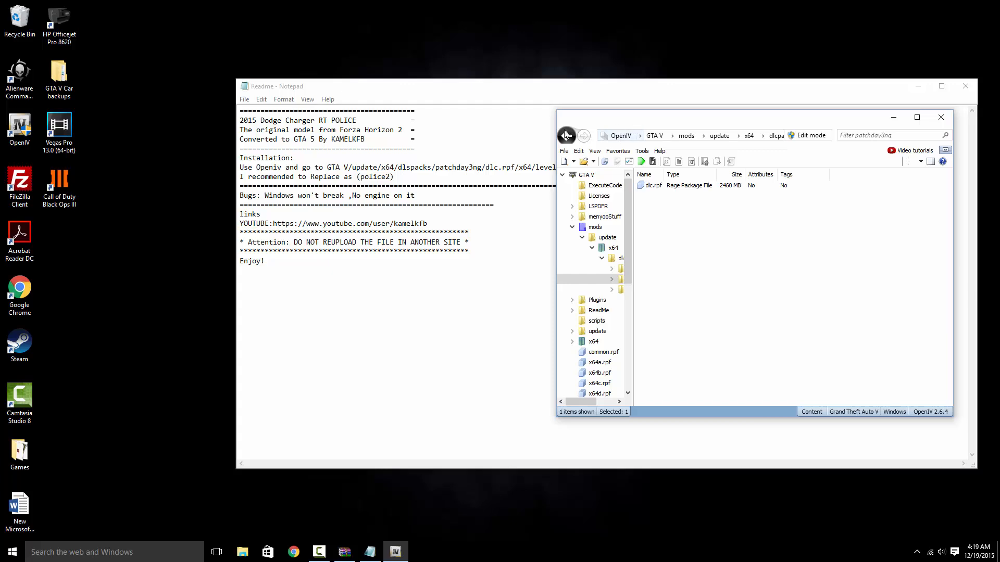
left_click_drag(584, 117, 392, 126)
double_click(466, 194)
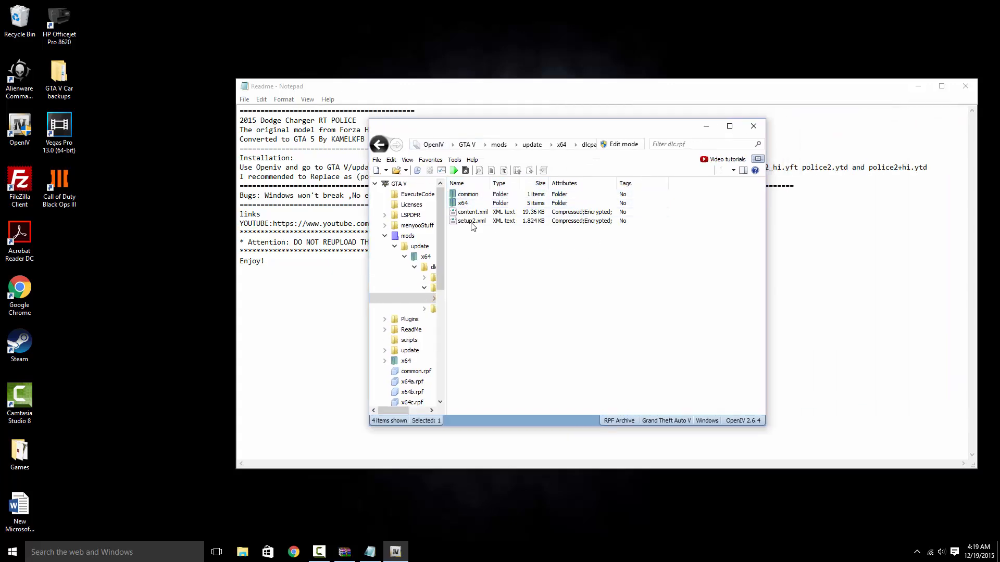
double_click(473, 204)
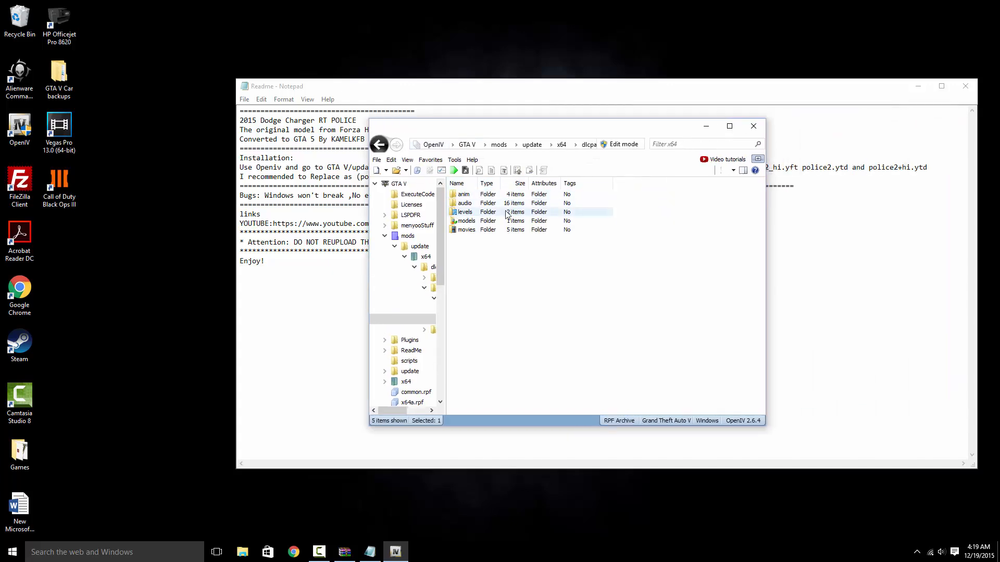
double_click(487, 212)
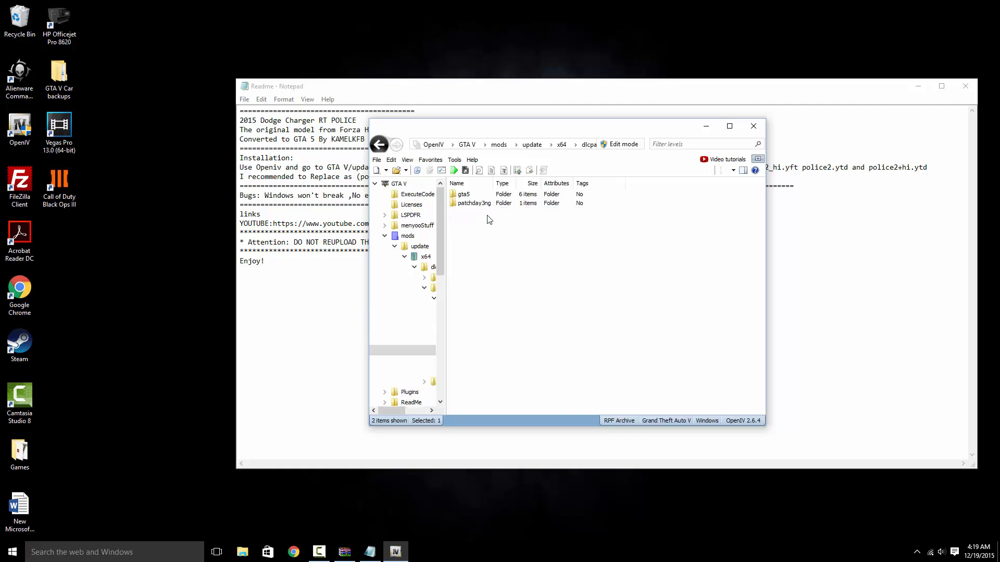
double_click(463, 195)
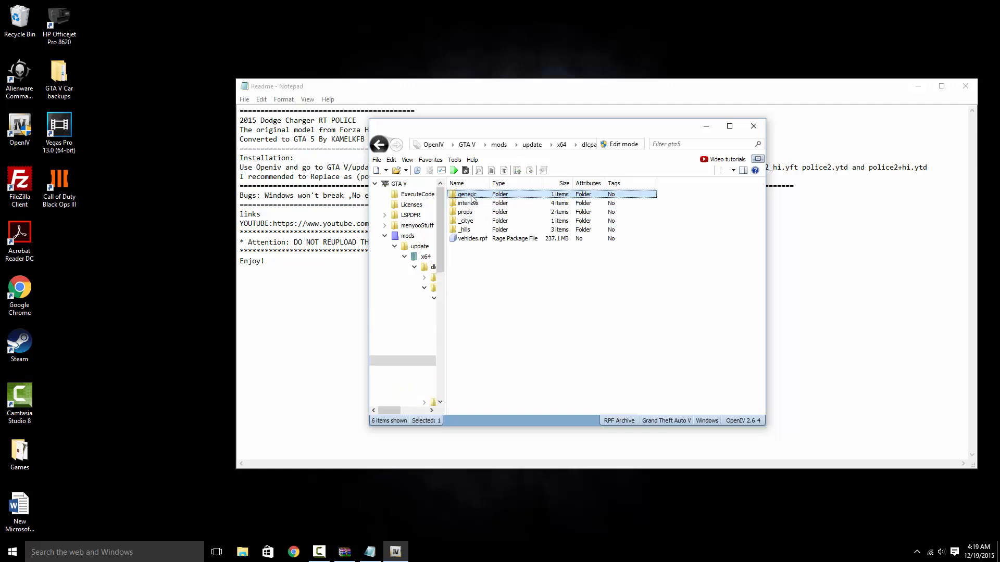
double_click(492, 243)
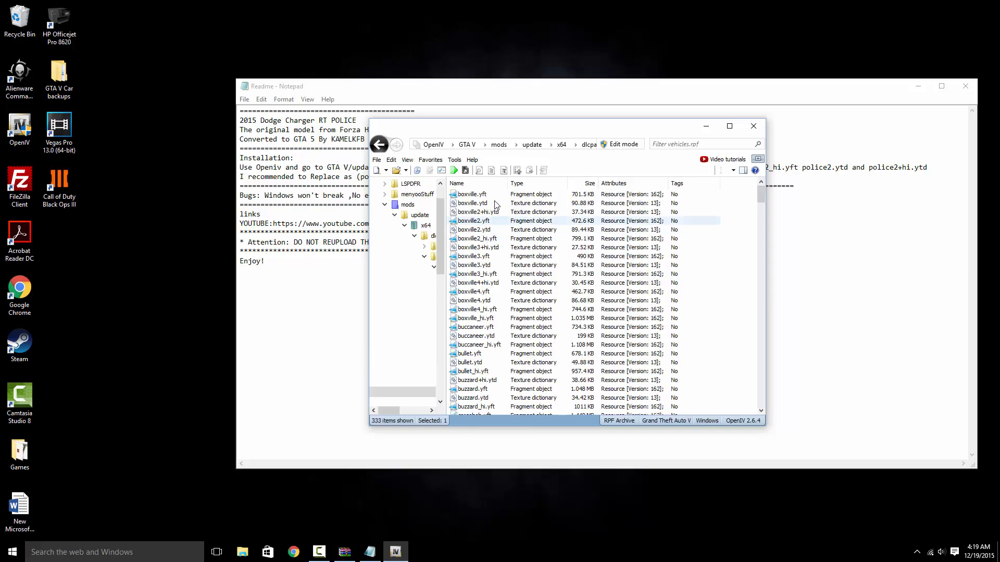
- Move the OpenIV window aside, enable edit mode for vehicles.rpf and accept automatic saving of changes
left_click_drag(526, 132, 371, 111)
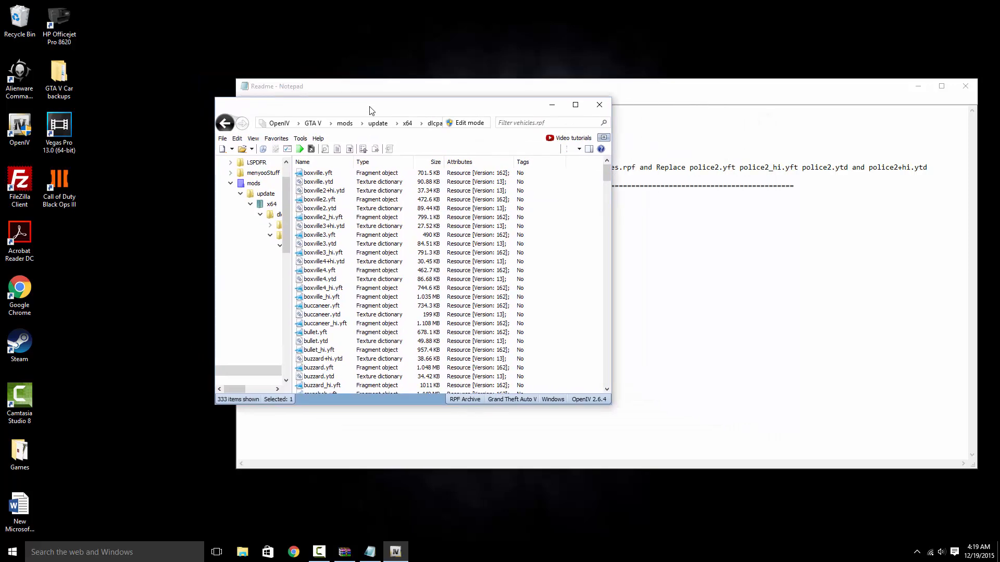
left_click(462, 125)
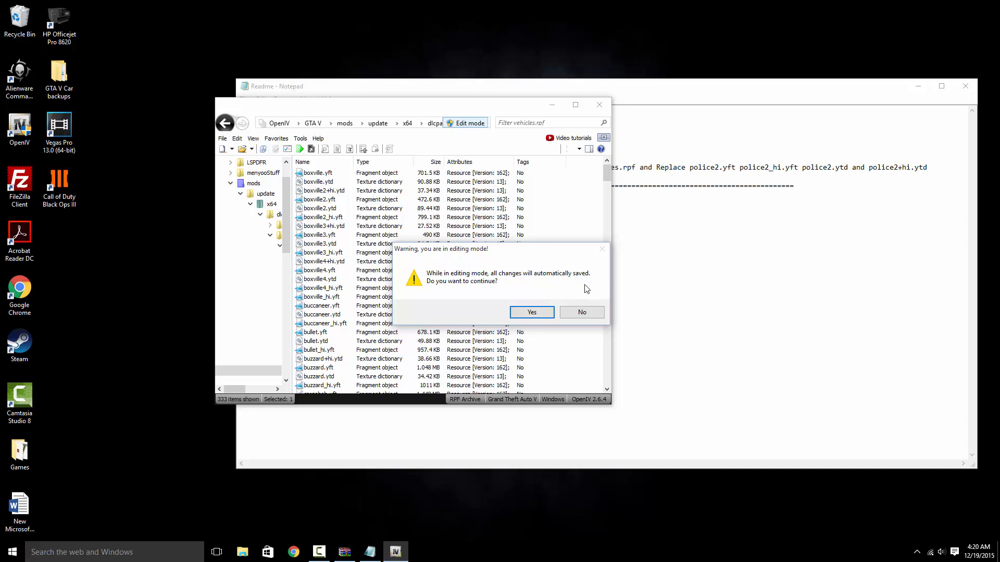
left_click(533, 311)
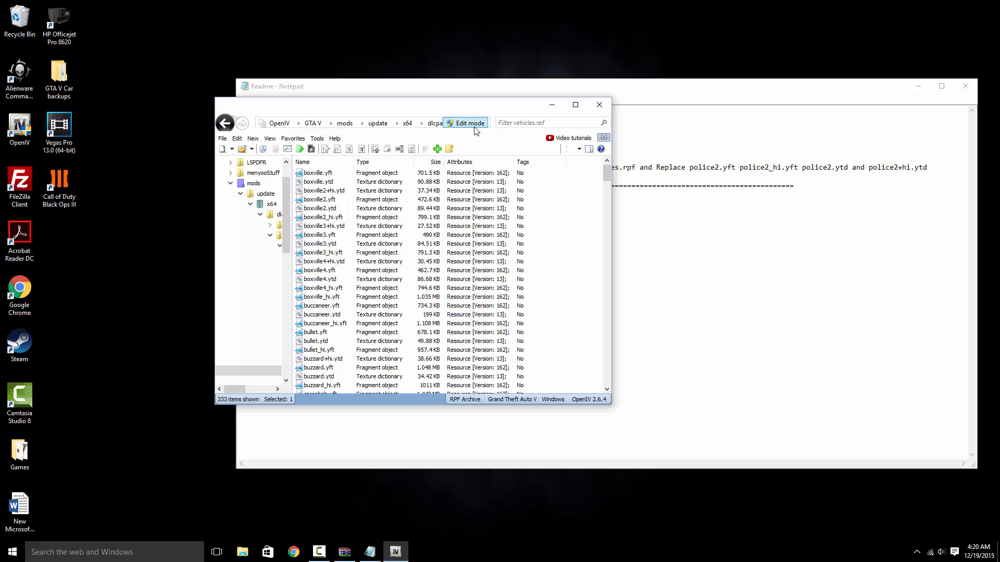
- Place the WinRAR archive window beside OpenIV and select police2+hi.ytd, police2_hi.yft, police2.ytd and police2.yft in the archive
left_click_drag(532, 110, 430, 128)
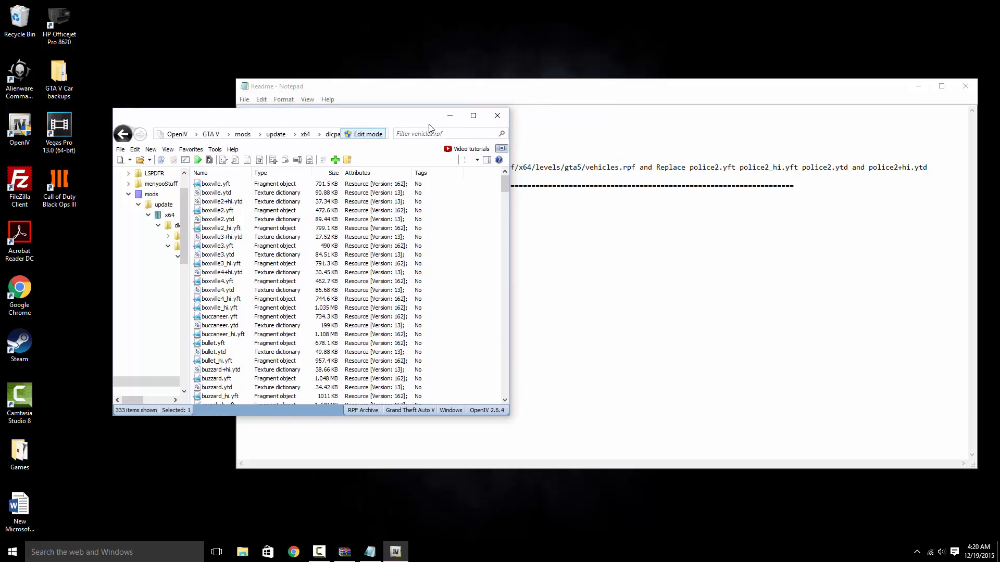
left_click(344, 552)
left_click_drag(385, 92, 720, 93)
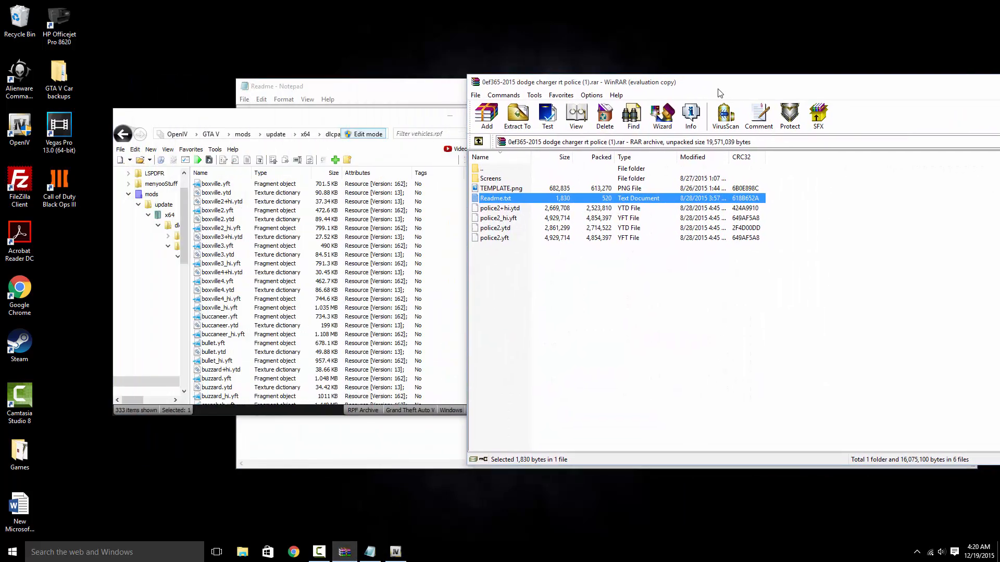
left_click(453, 115)
left_click_drag(453, 115, 397, 107)
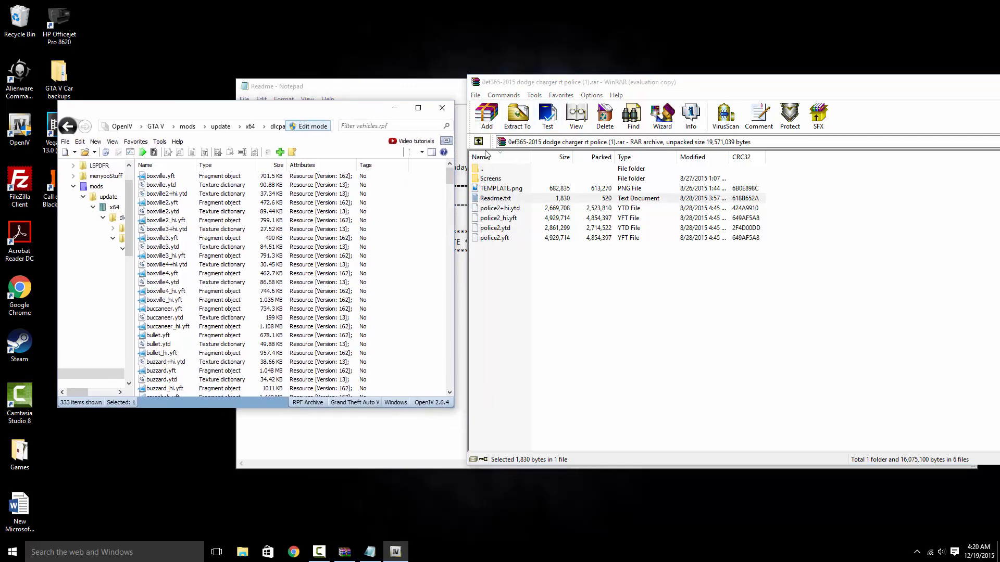
left_click(512, 210)
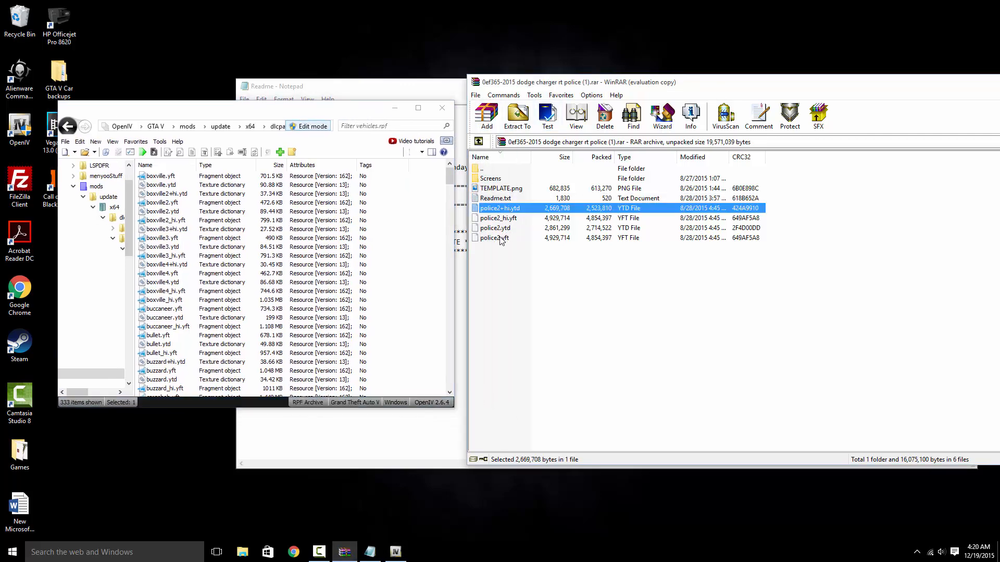
left_click(500, 239, "shift")
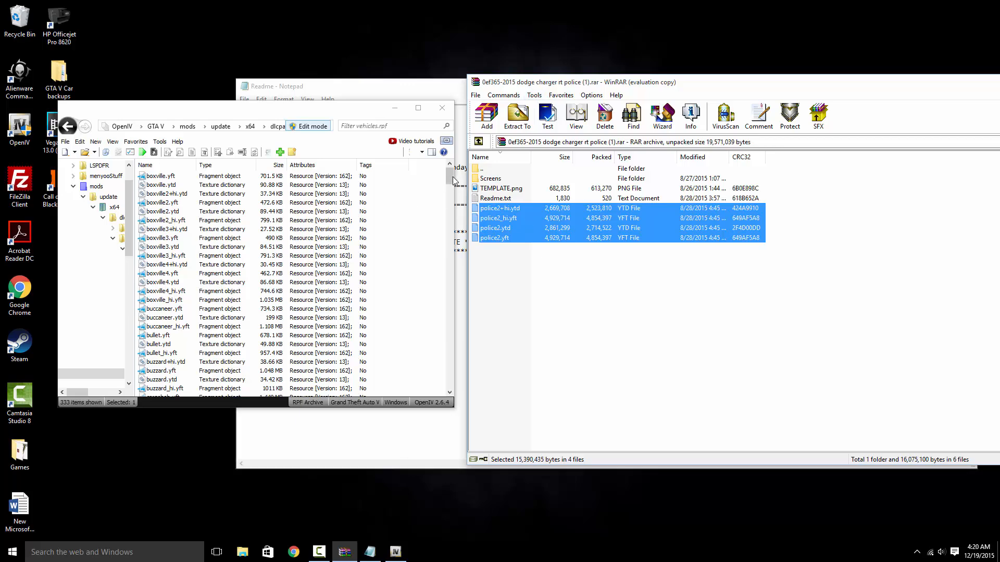
- Filter the contents of vehicles.rpf by police2
left_click(406, 126)
type("p")
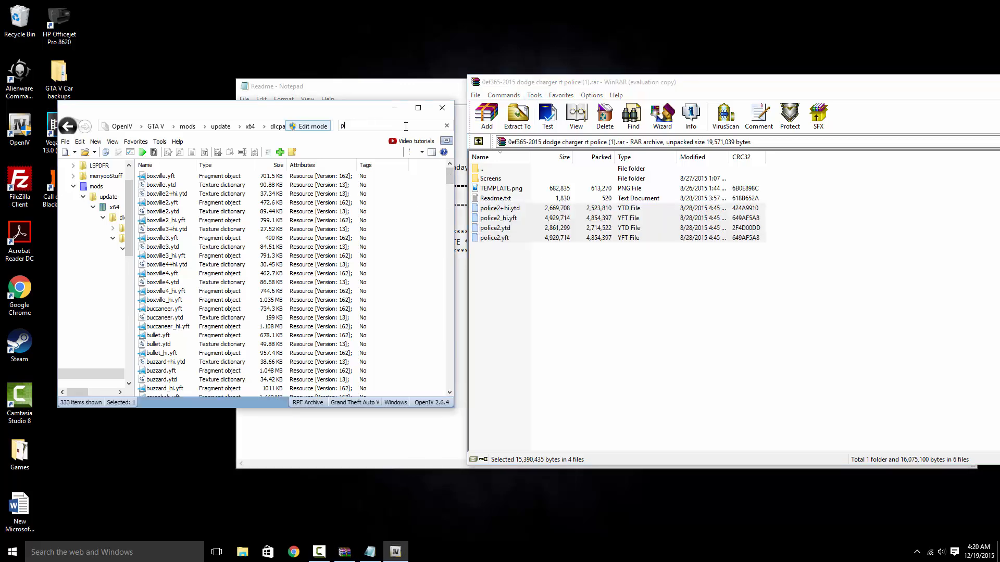
type("olice2")
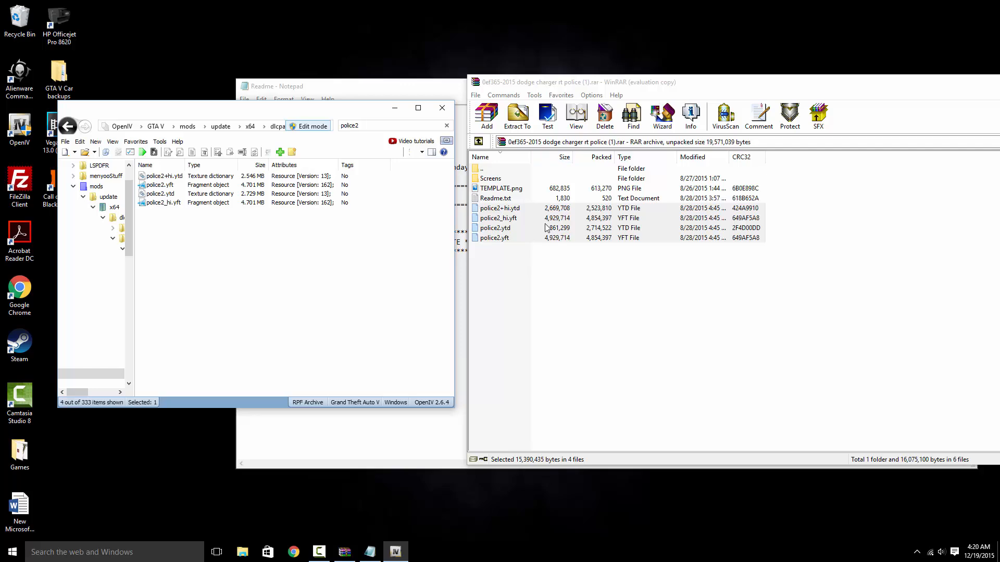
- Clear the police2 filter and add the four selected police2 files from the WinRAR archive to vehicles.rpf
double_click(360, 125)
key("BackSpace")
left_click_drag(659, 230, 417, 244)
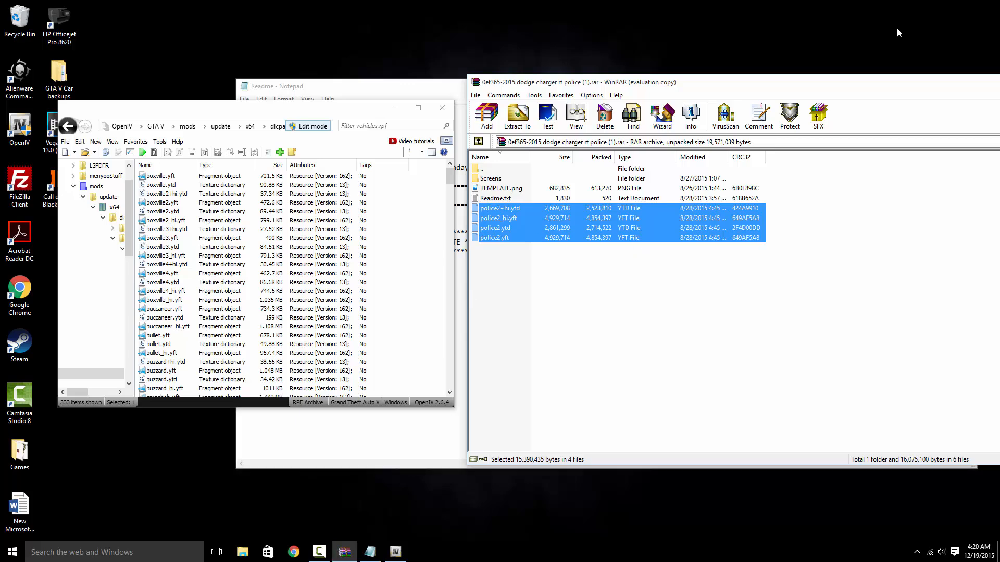
- Minimize the WinRAR archive and the Readme, and move the OpenIV window toward the middle of the desktop
left_click_drag(949, 91, 841, 90)
left_click(996, 85)
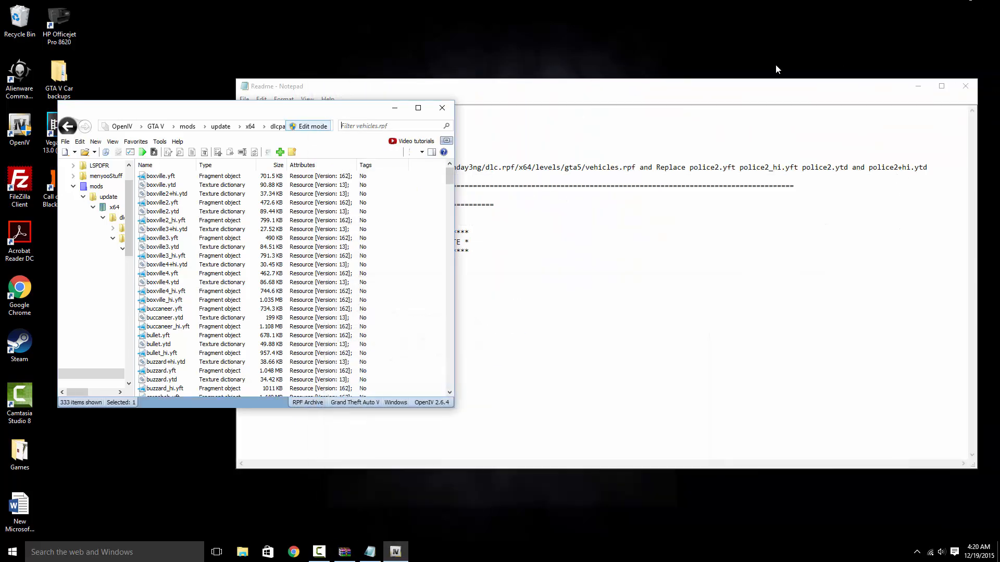
left_click(516, 100)
left_click(918, 86)
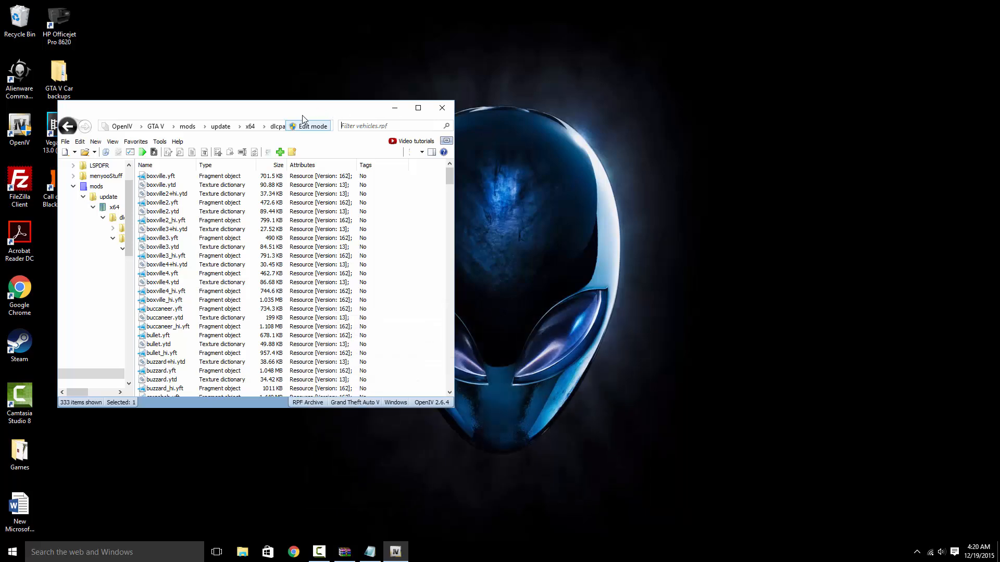
left_click_drag(338, 107, 621, 97)
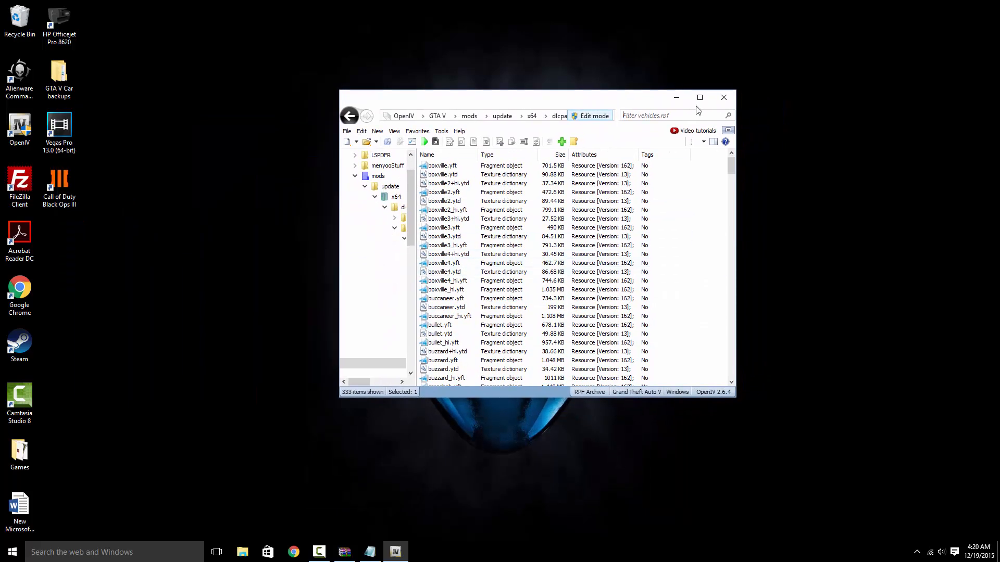
- Filter vehicles.rpf by police2 and view the police2.ytd textures in the texture editor
left_click(660, 119)
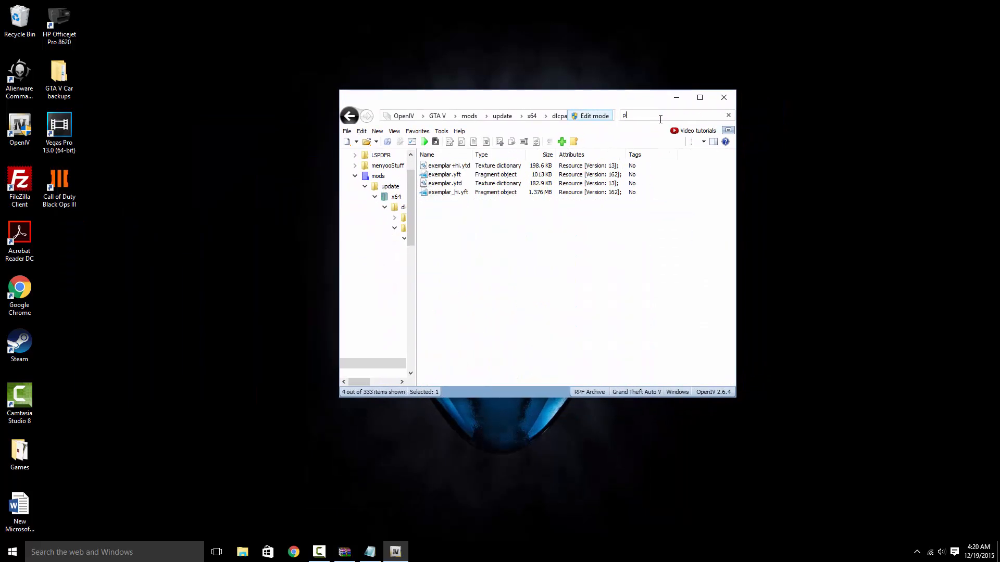
type("police2")
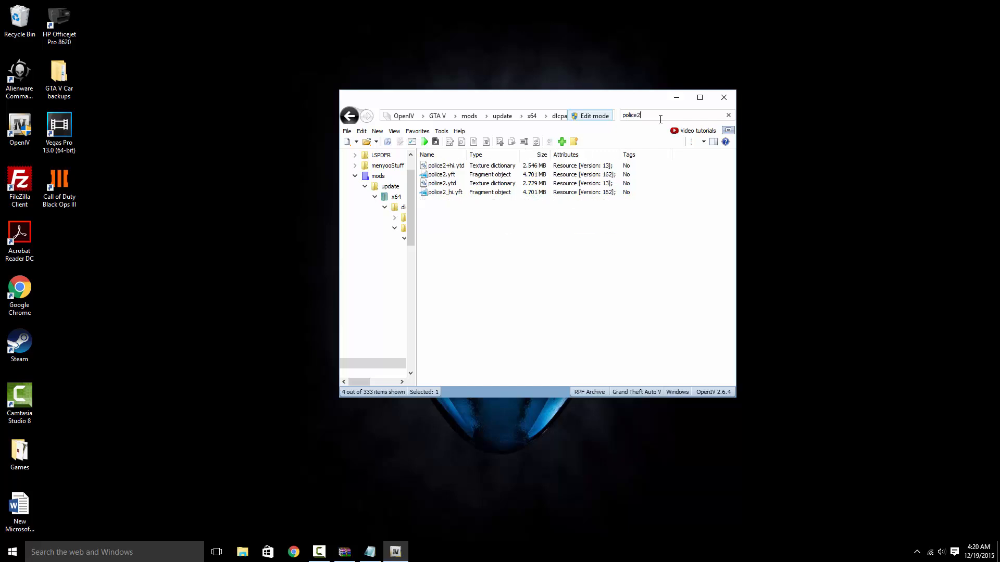
double_click(450, 185)
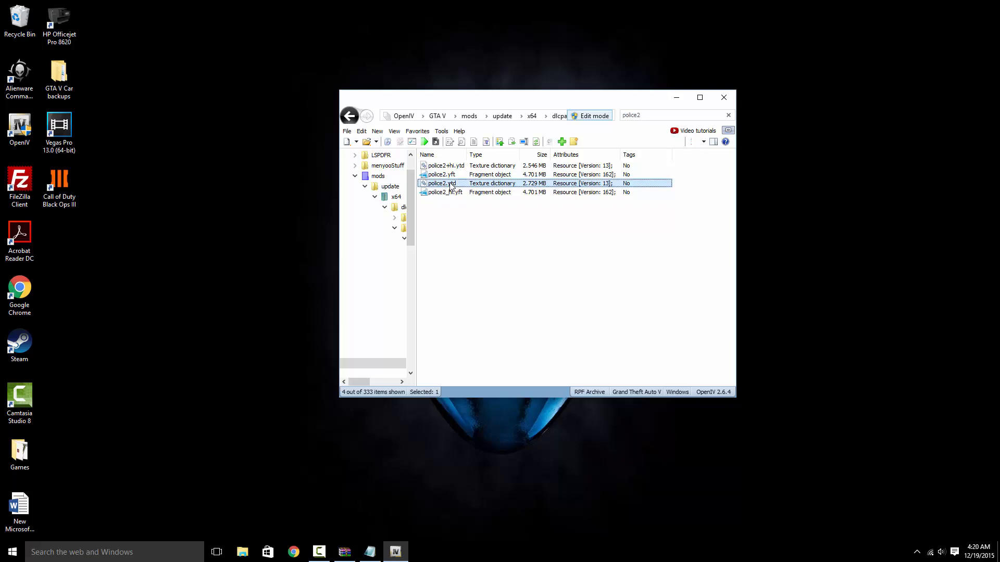
left_click(859, 56)
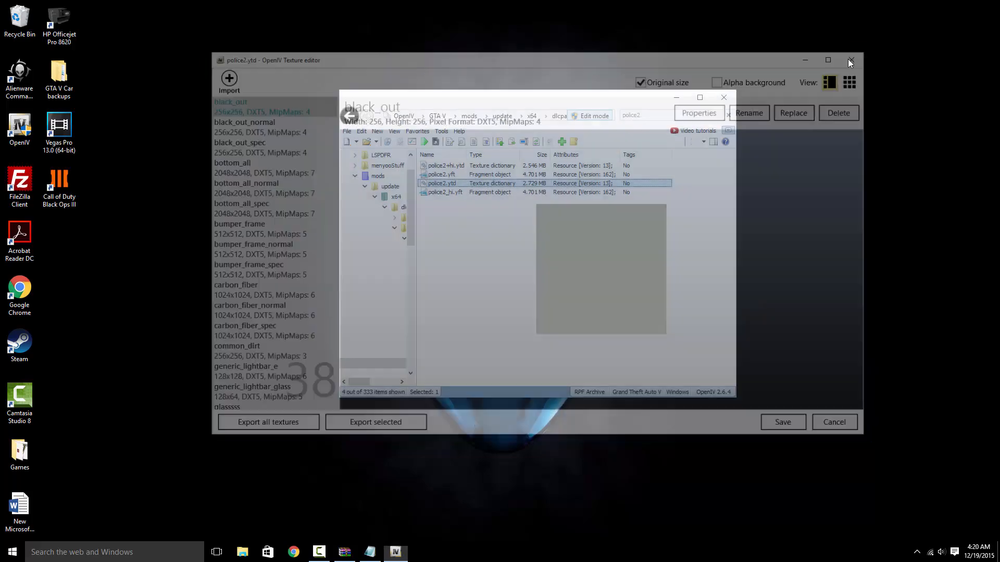
- Inspect the police2.yft car model from the rear, front, side and above in the model viewer, and close the viewer
left_click(479, 177)
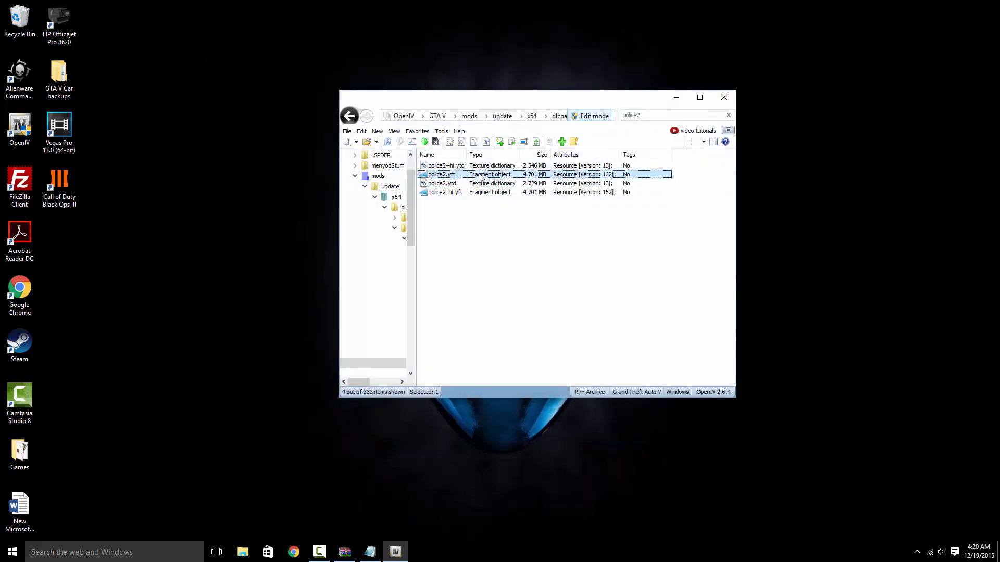
double_click(480, 176)
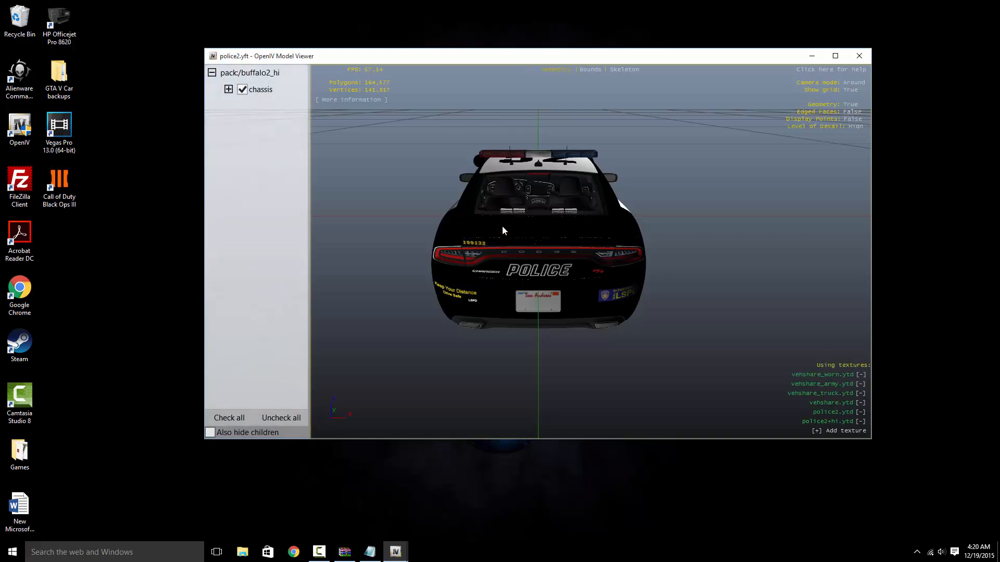
left_click_drag(502, 226, 830, 307)
left_click_drag(486, 234, 573, 217)
left_click_drag(378, 201, 529, 208)
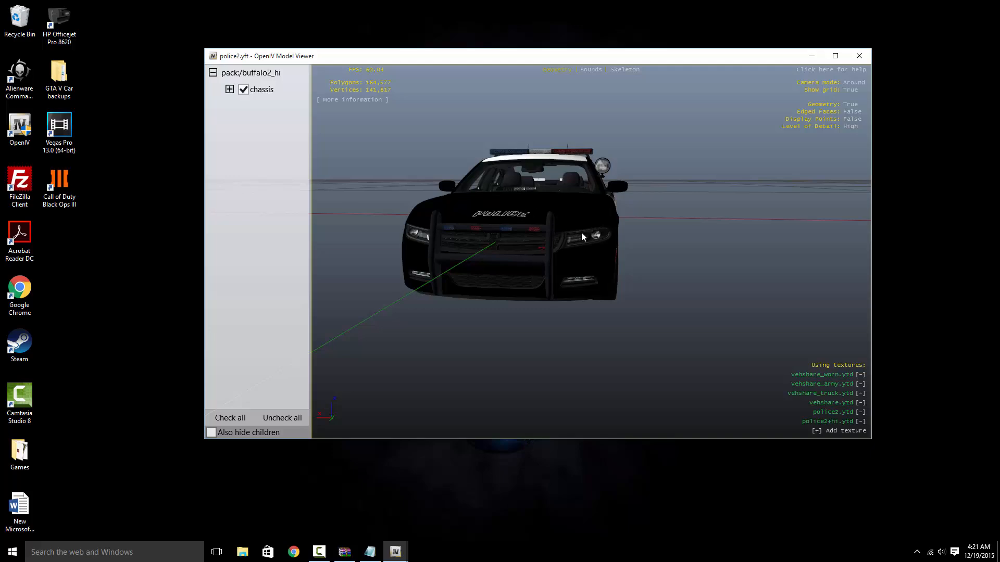
left_click_drag(581, 236, 660, 249)
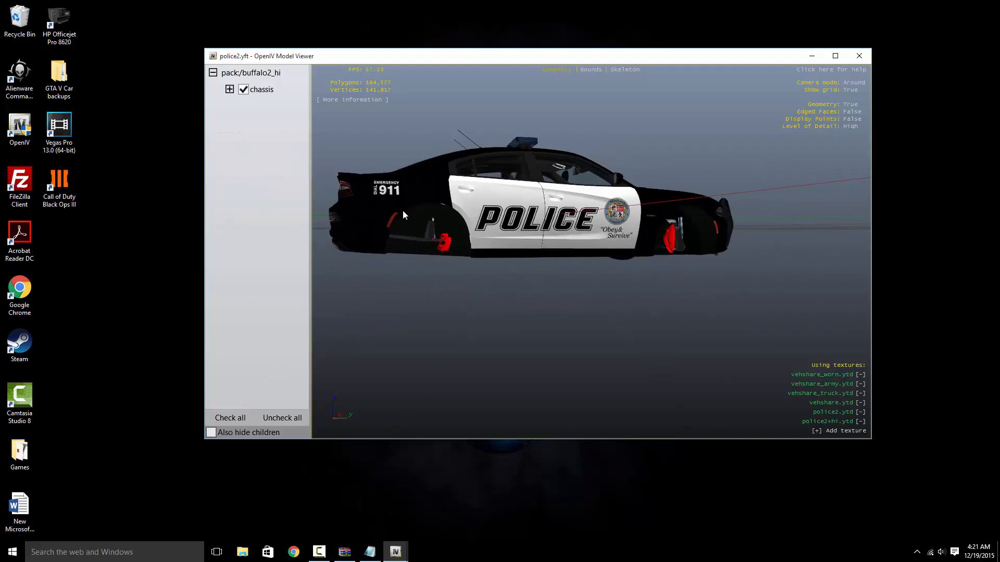
left_click_drag(404, 214, 571, 235)
left_click_drag(469, 247, 634, 148)
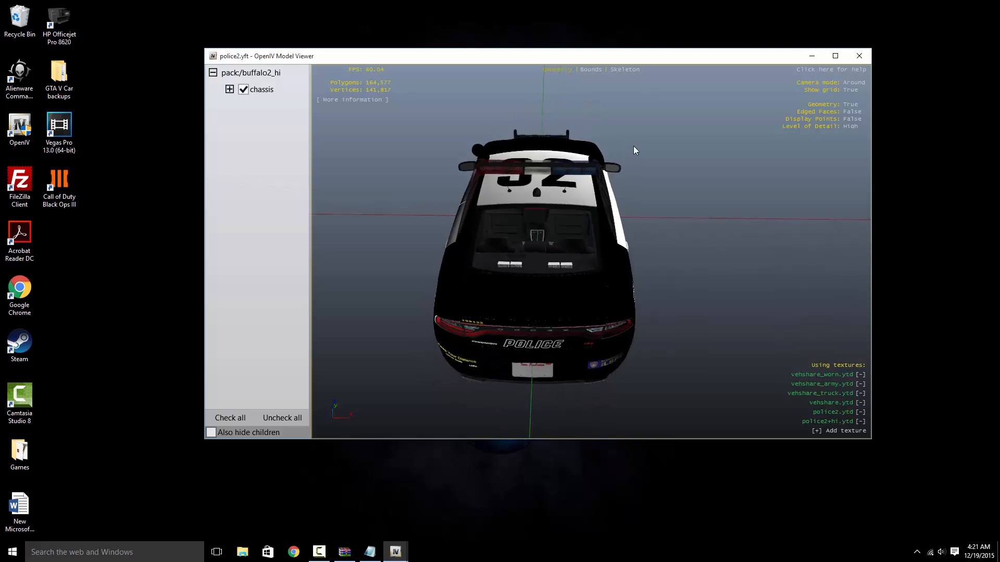
left_click(859, 56)
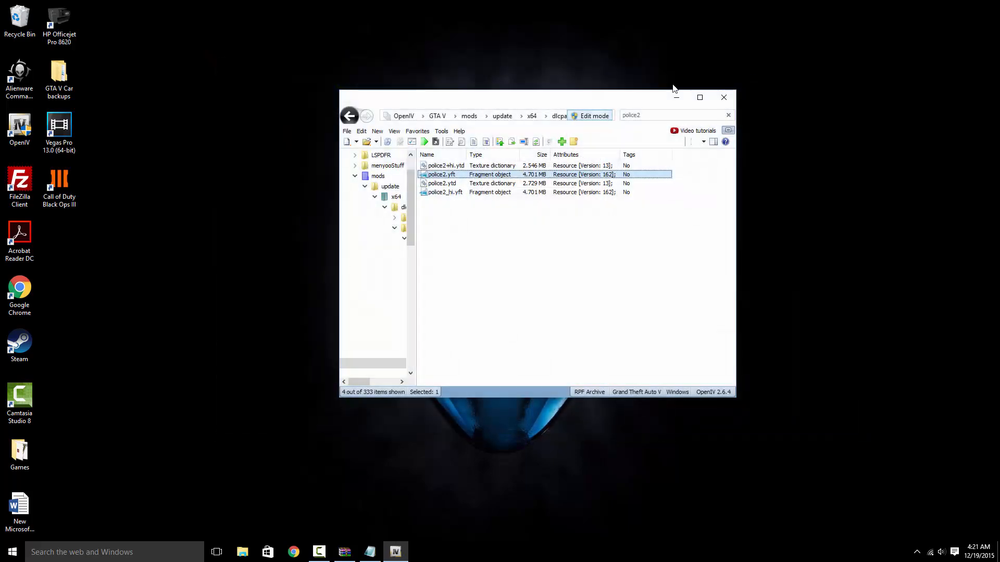
- Turn off edit mode and widen the OpenIV window to show the full path to vehicles.rpf
left_click_drag(556, 99, 426, 104)
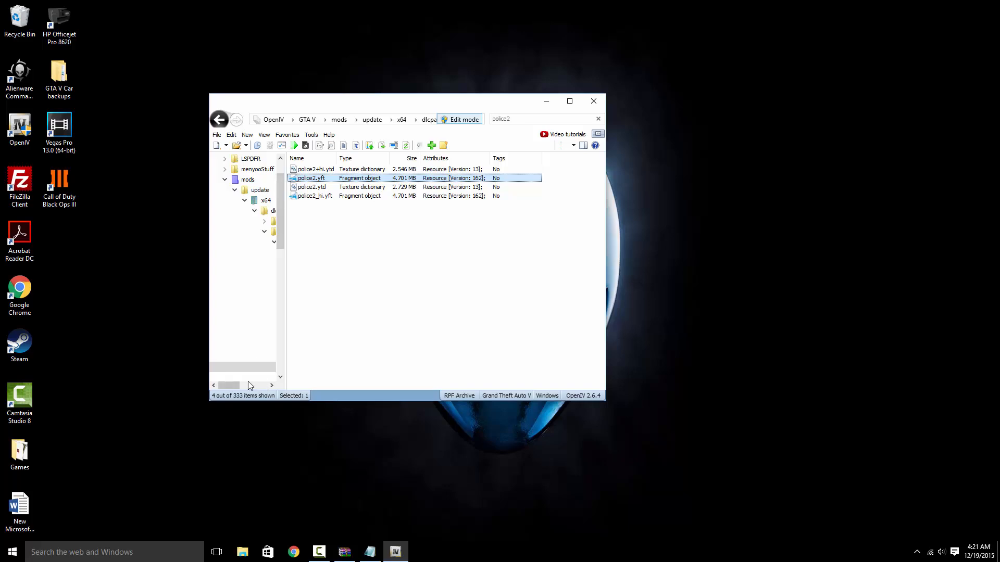
mouse_move(278, 232)
left_mouse_down()
mouse_move(277, 241)
mouse_move(279, 225)
left_mouse_up()
left_click(461, 119)
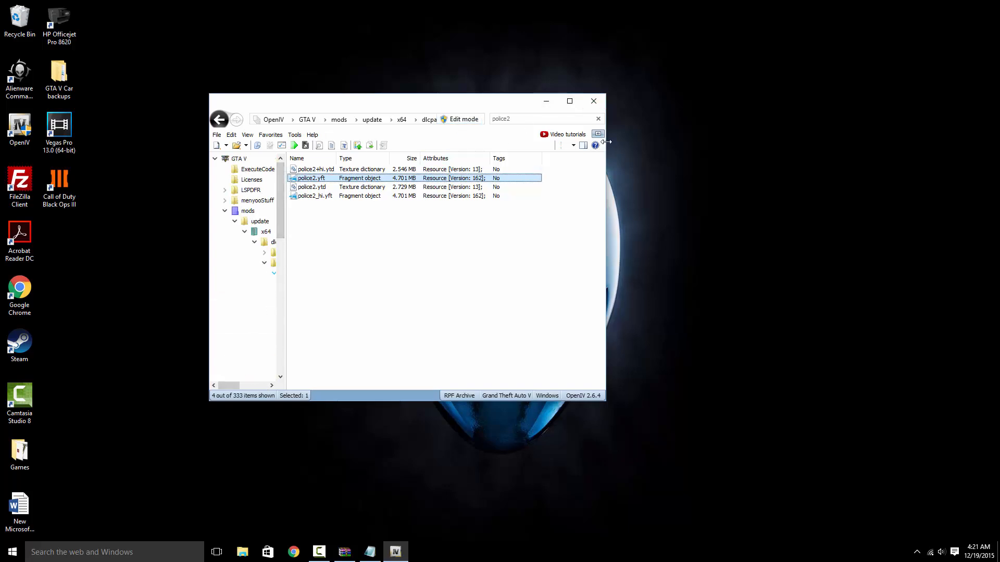
left_click_drag(605, 142, 844, 132)
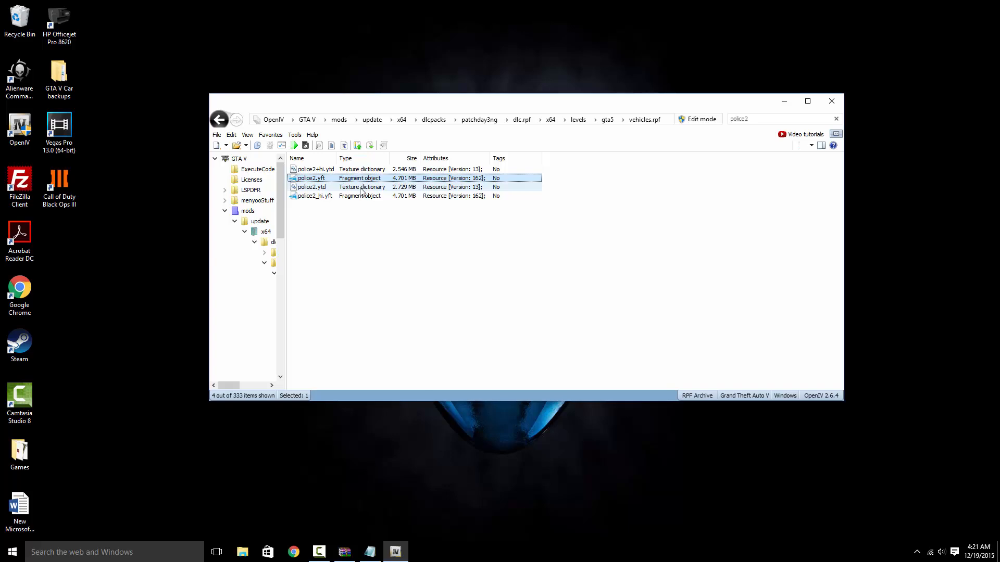
left_click_drag(386, 102, 385, 112)
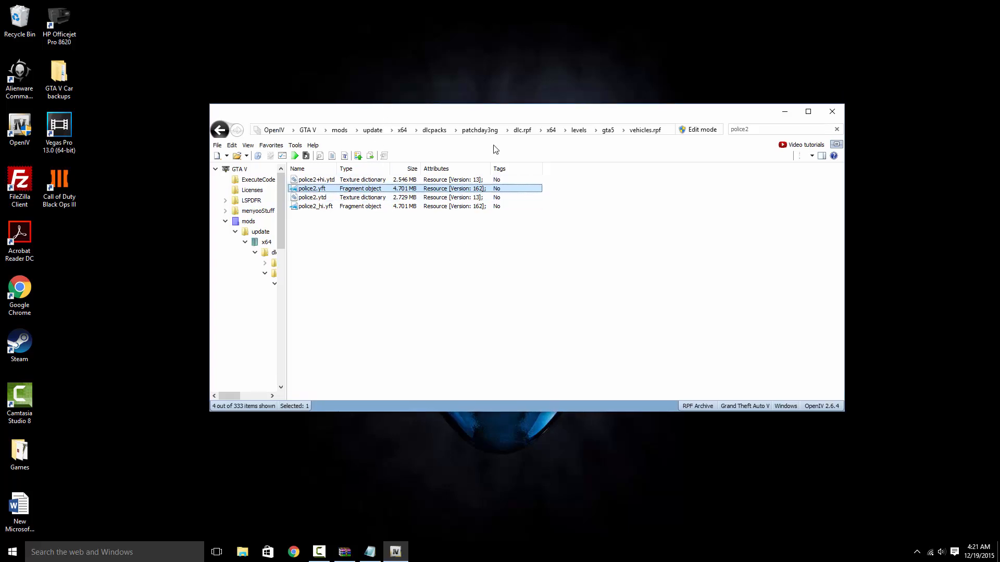
- Go back to the GTA V root folder and close both OpenIV and the Readme
left_click(340, 130)
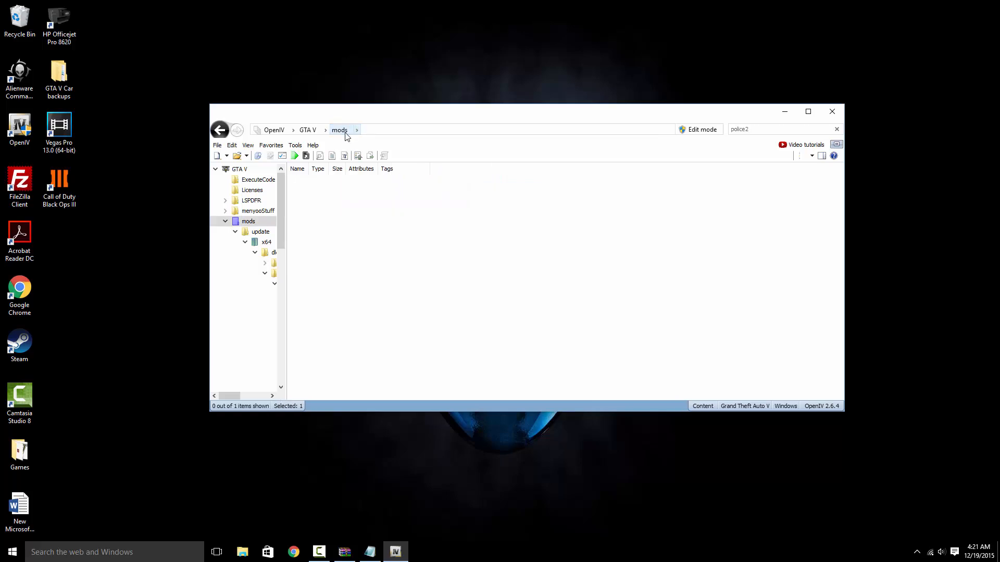
left_click(306, 131)
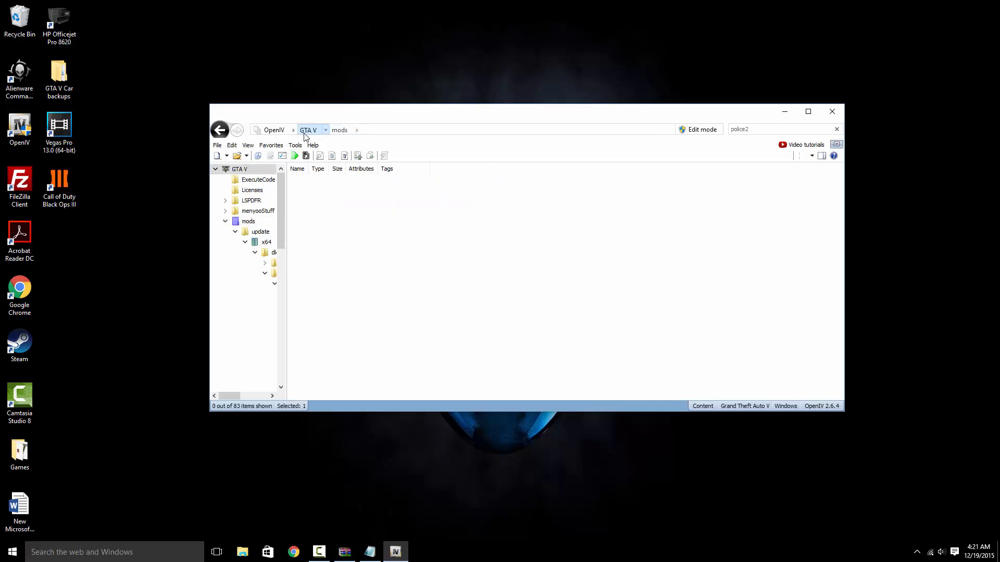
left_click(833, 112)
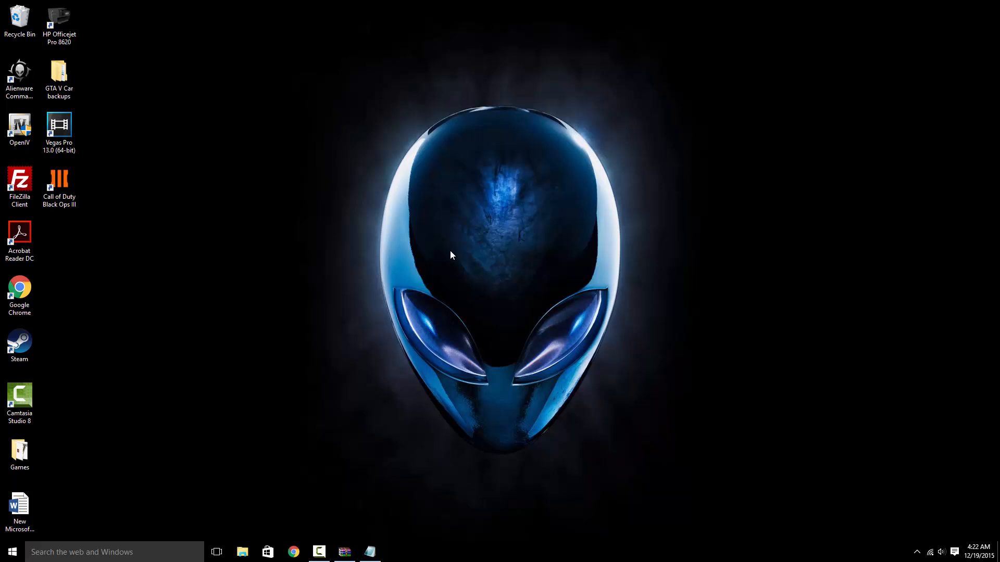
left_click(379, 552)
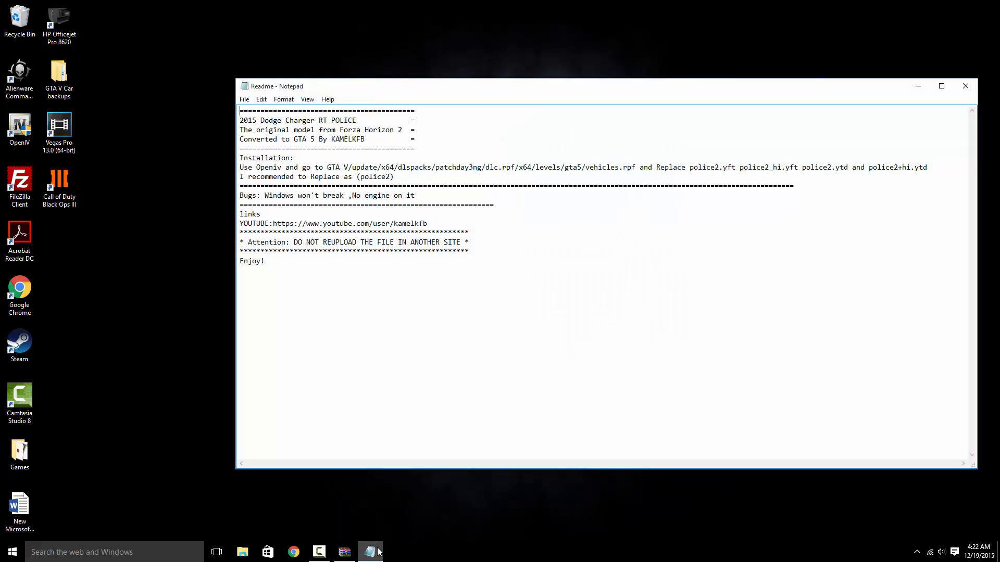
left_click(962, 89)
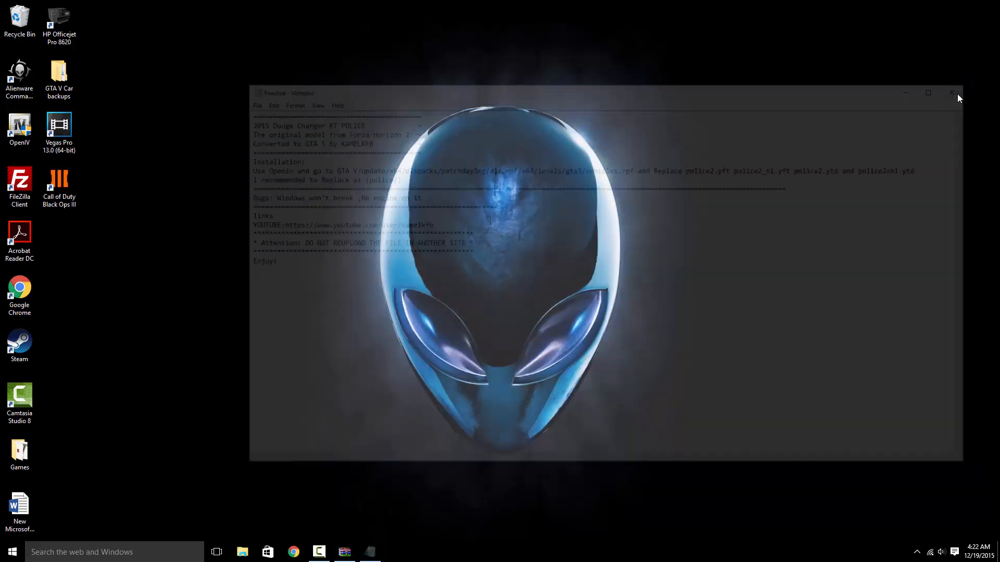